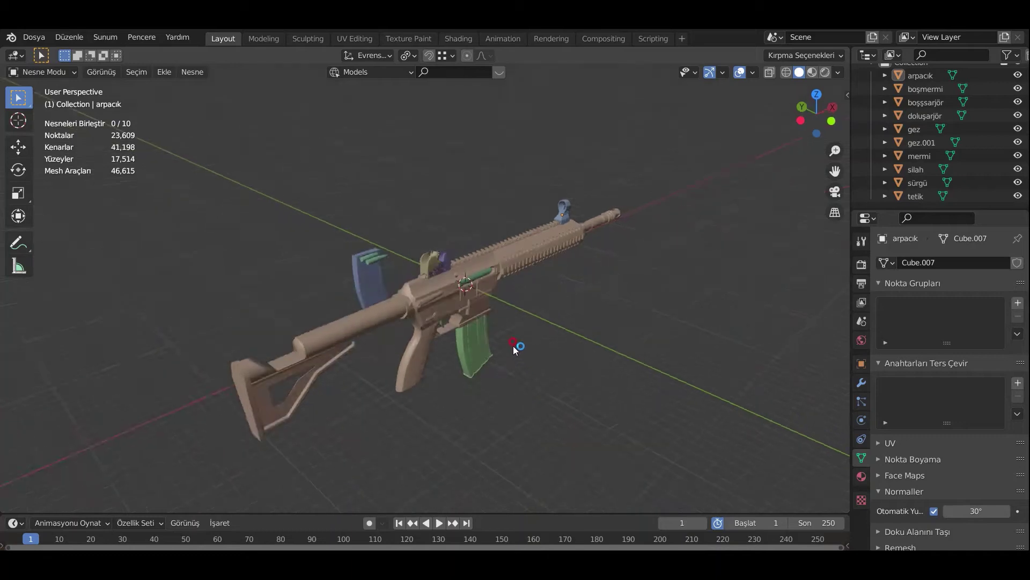
# Step: Hide the gez and arpacık sights, the bullets and the blue spare magazine, then view the rifle from the front
pyautogui.scroll(3, 511, 343)
pyautogui.click(459, 245)
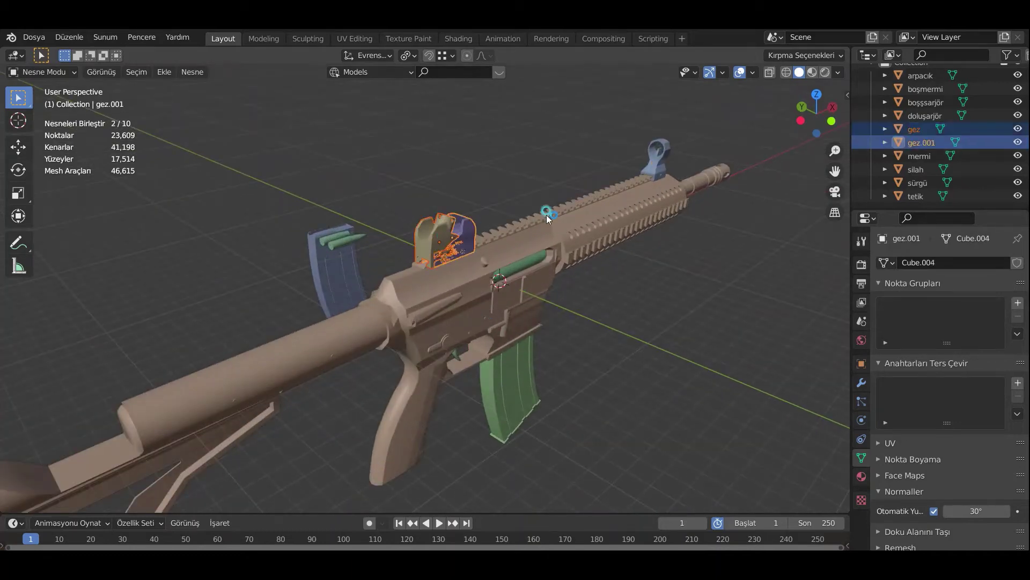
pyautogui.keyDown('shift'); pyautogui.click(656, 162); pyautogui.keyUp('shift')
pyautogui.keyDown('shift'); pyautogui.moveTo(328, 222); pyautogui.dragTo(354, 251); pyautogui.keyUp('shift')
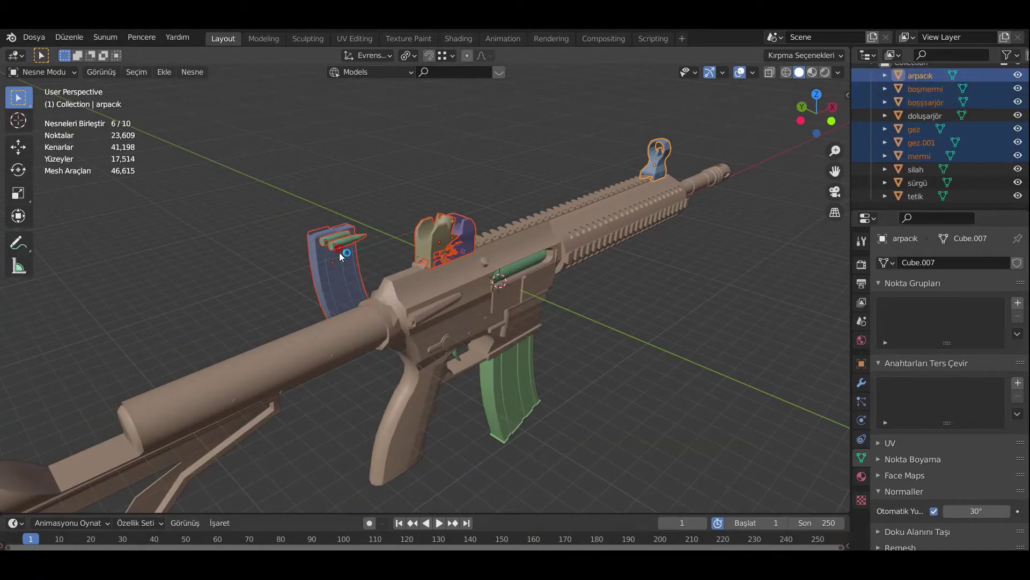
pyautogui.press('h')
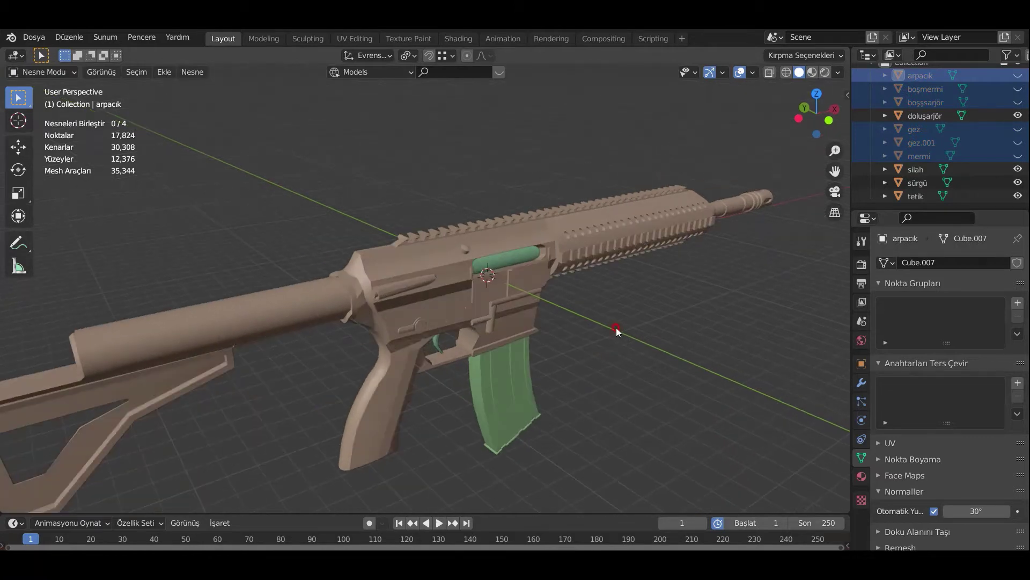
pyautogui.press('KP_1')
pyautogui.hotkey('shift', 'a')
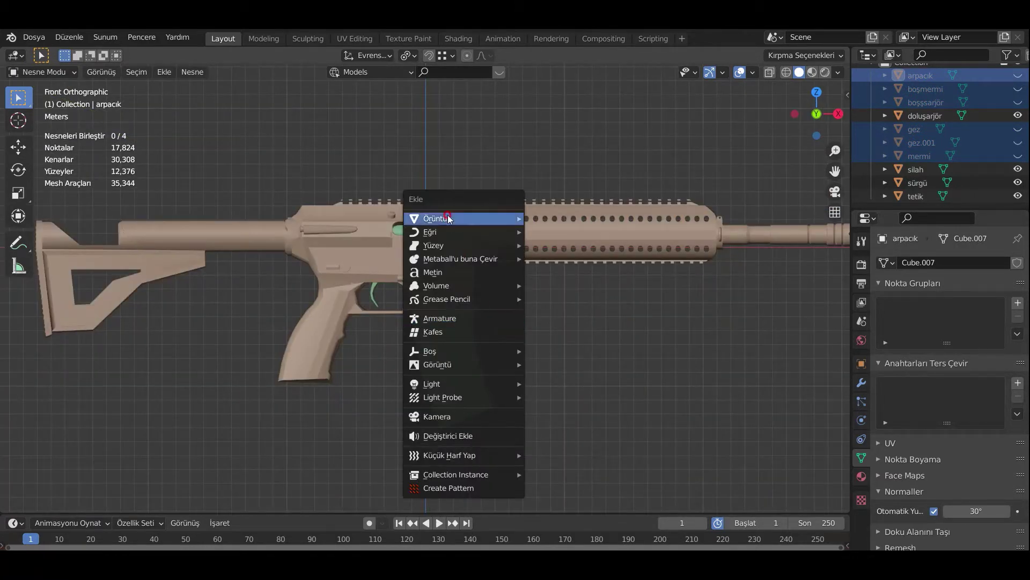
# Step: Add an armature and enable In Front so its bone shows over the rifle
pyautogui.click(457, 320)
pyautogui.scroll(4, 437, 290)
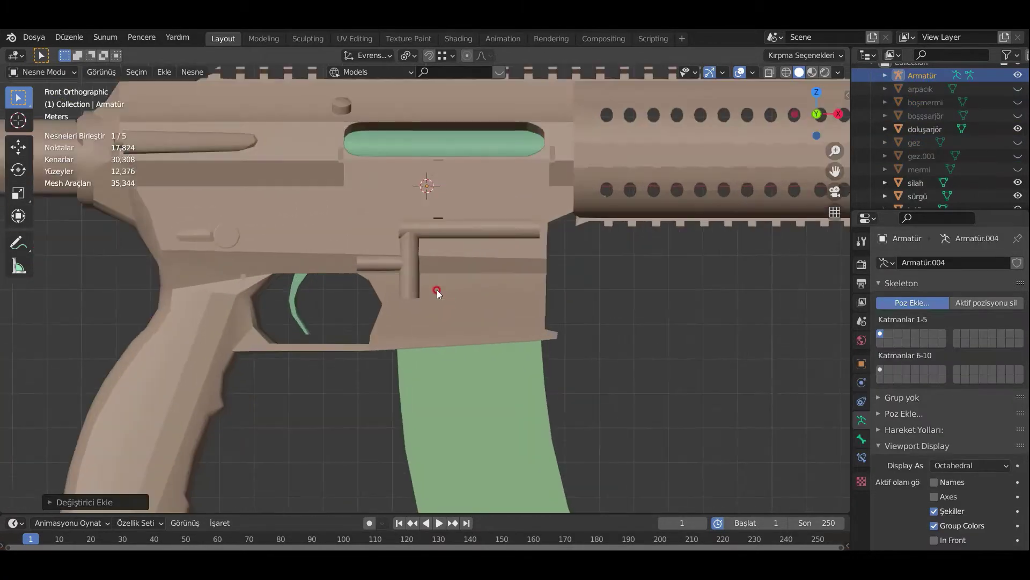
pyautogui.click(934, 540)
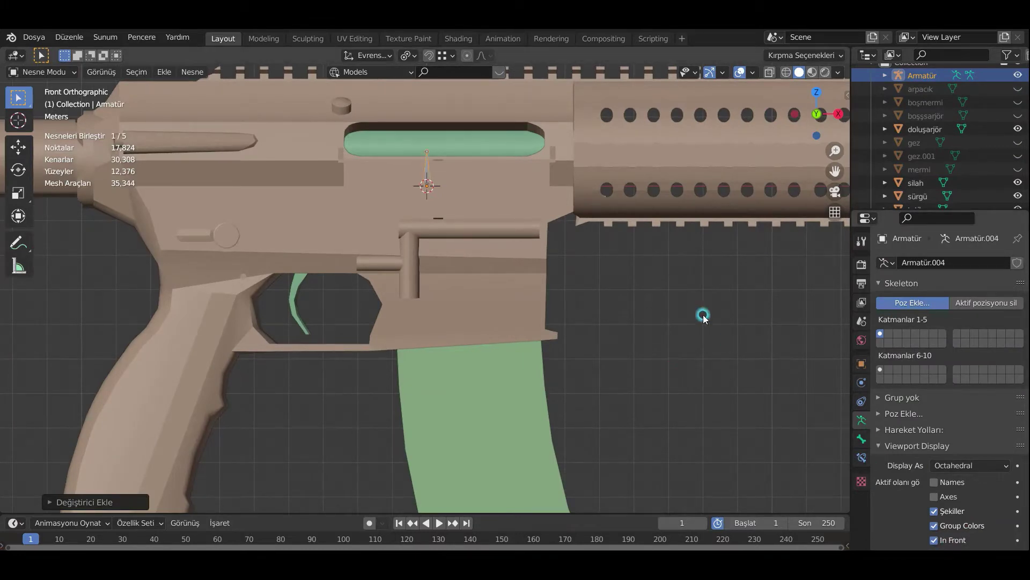
pyautogui.scroll(-4, 579, 260)
pyautogui.scroll(2, 640, 295)
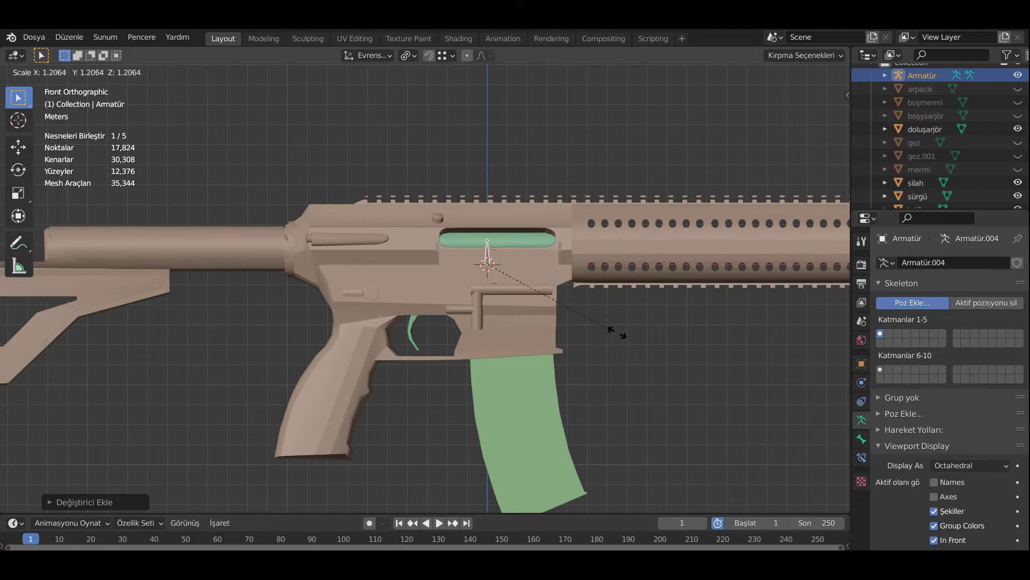
# Step: Enlarge the bone about 4.5 times, move it onto the receiver and rotate it toward horizontal
pyautogui.click(215, 435)
pyautogui.press('g')
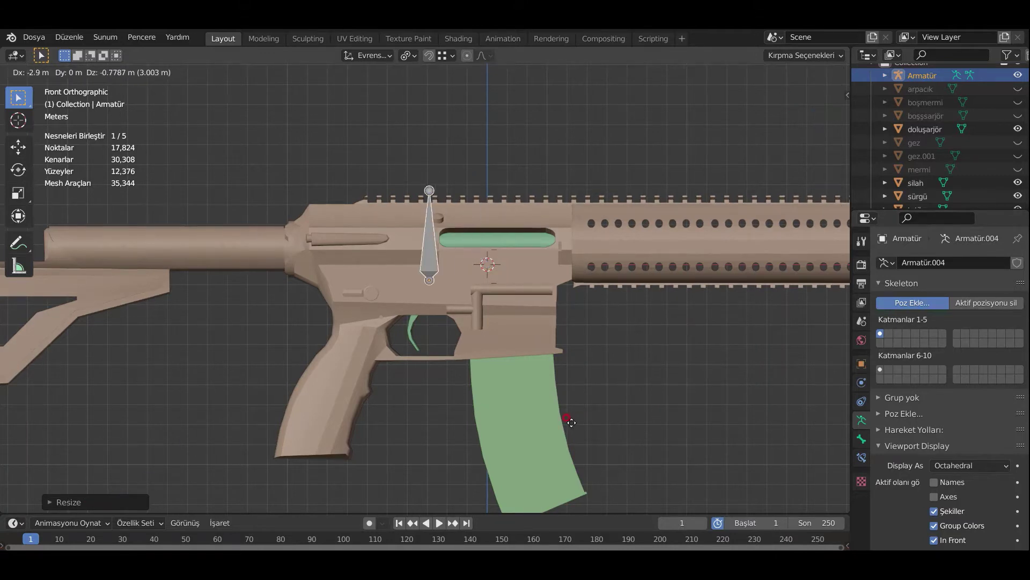
pyautogui.click(573, 415)
pyautogui.press('r')
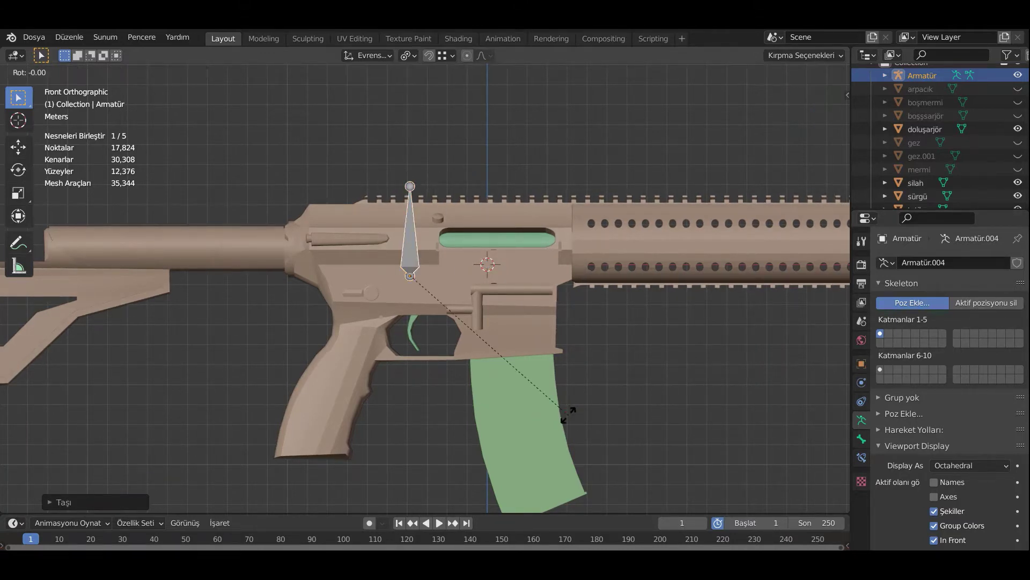
# Step: Lay the bone horizontally, enter armature Edit Mode, and add a second bone at the 3D cursor
pyautogui.click(256, 450)
pyautogui.press('Tab')
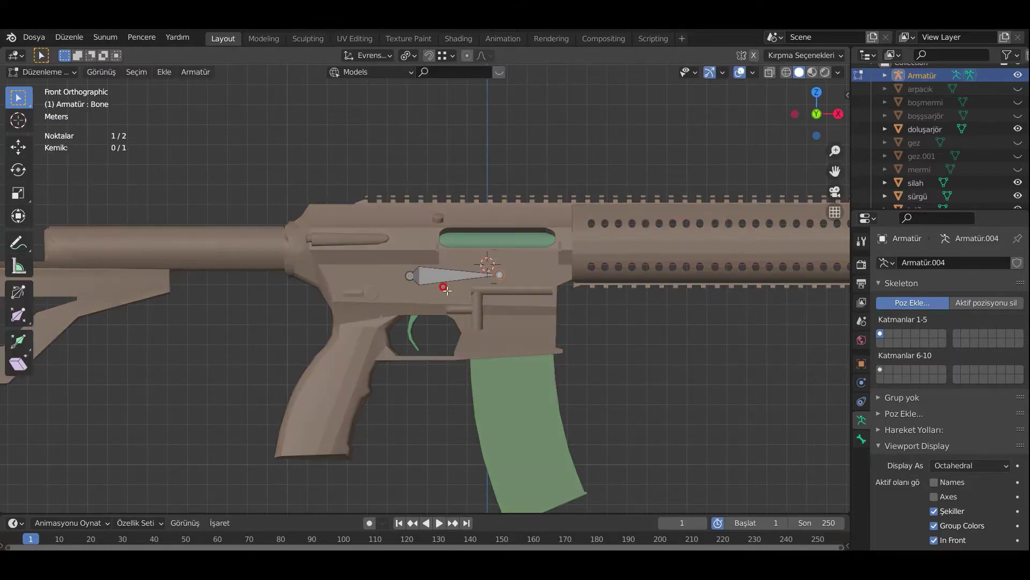
pyautogui.click(441, 274)
pyautogui.keyDown('shift'); pyautogui.moveTo(559, 340); pyautogui.dragTo(526, 321, button='middle'); pyautogui.keyUp('shift')
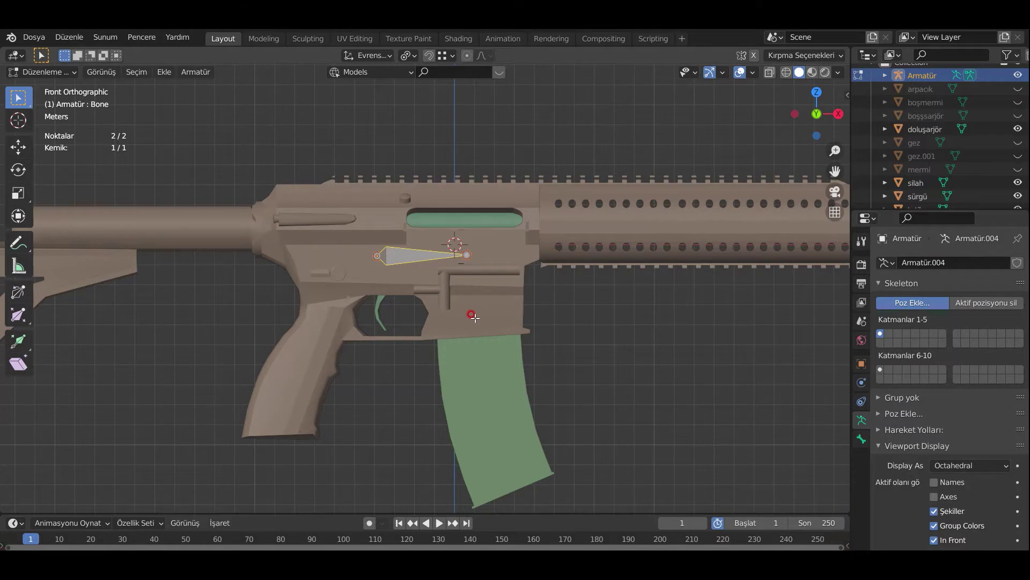
pyautogui.hotkey('shift', 'a')
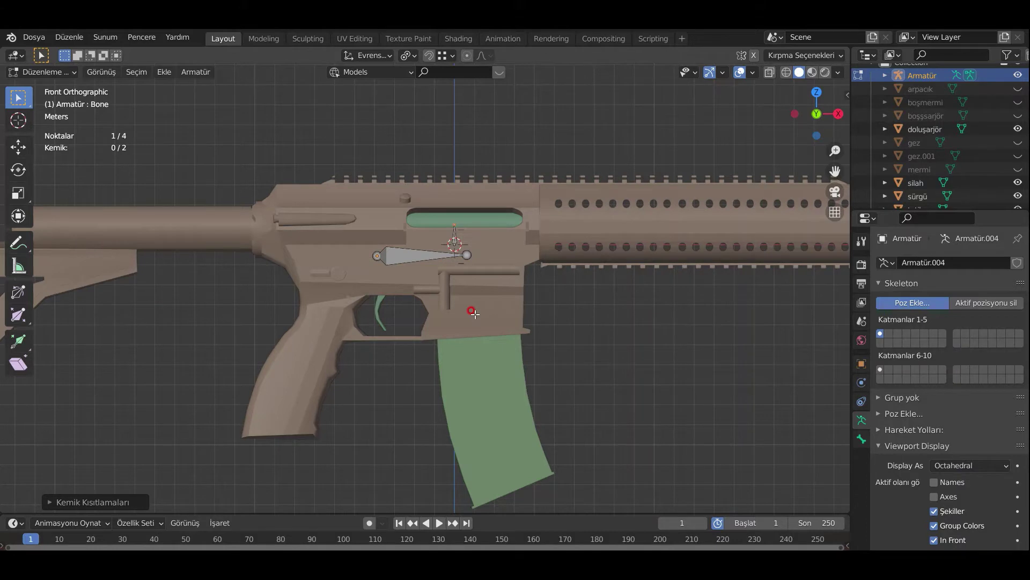
# Step: Stretch the new bone's tip to the right and place the bone over the bolt slot
pyautogui.press('g')
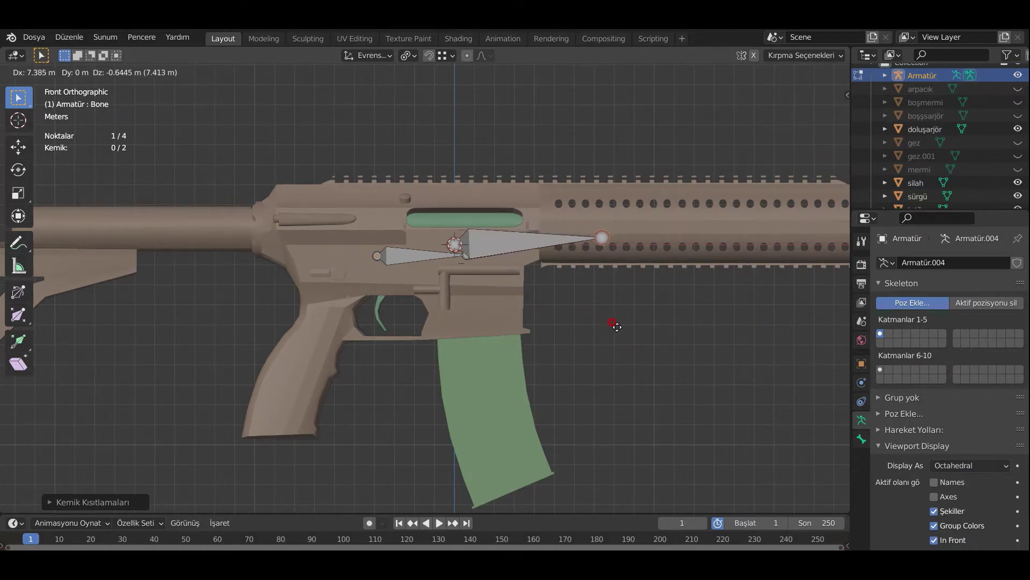
pyautogui.click(614, 326)
pyautogui.click(484, 248)
pyautogui.press('g')
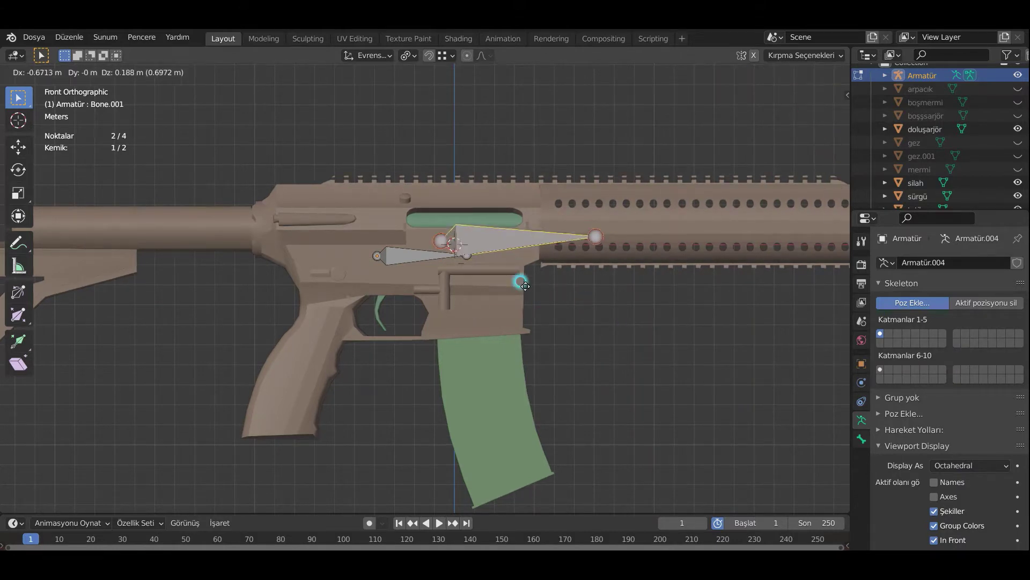
pyautogui.click(455, 284)
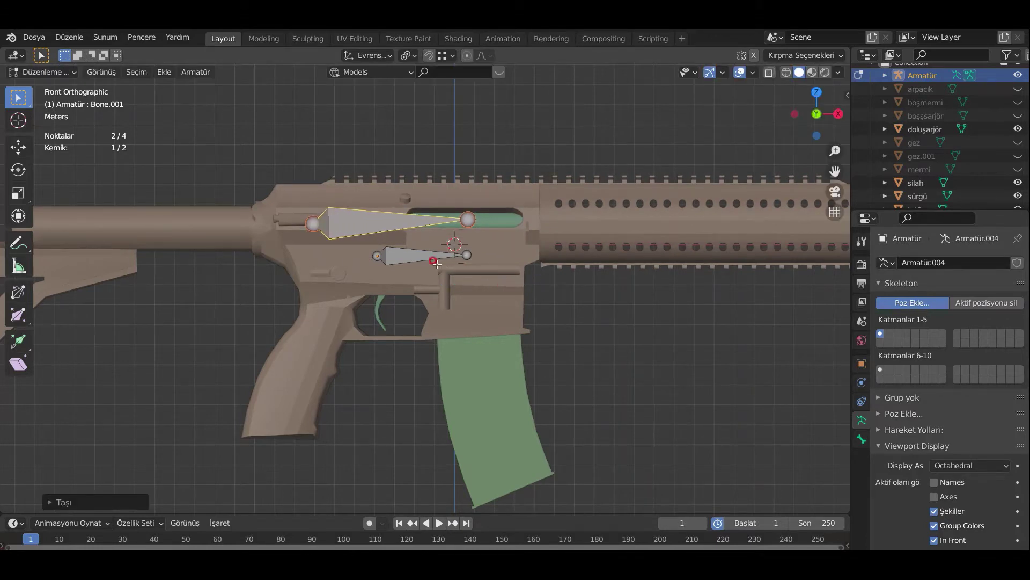
# Step: Refine the upper bone's tip and position along the receiver top, then add a third bone
pyautogui.click(468, 219)
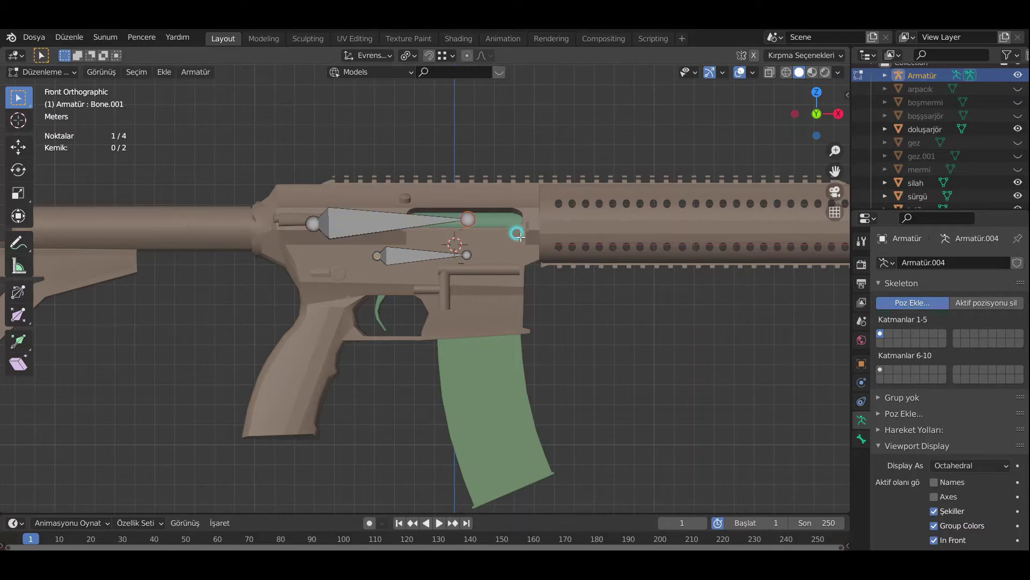
pyautogui.press('g')
pyautogui.click(534, 243)
pyautogui.click(390, 226)
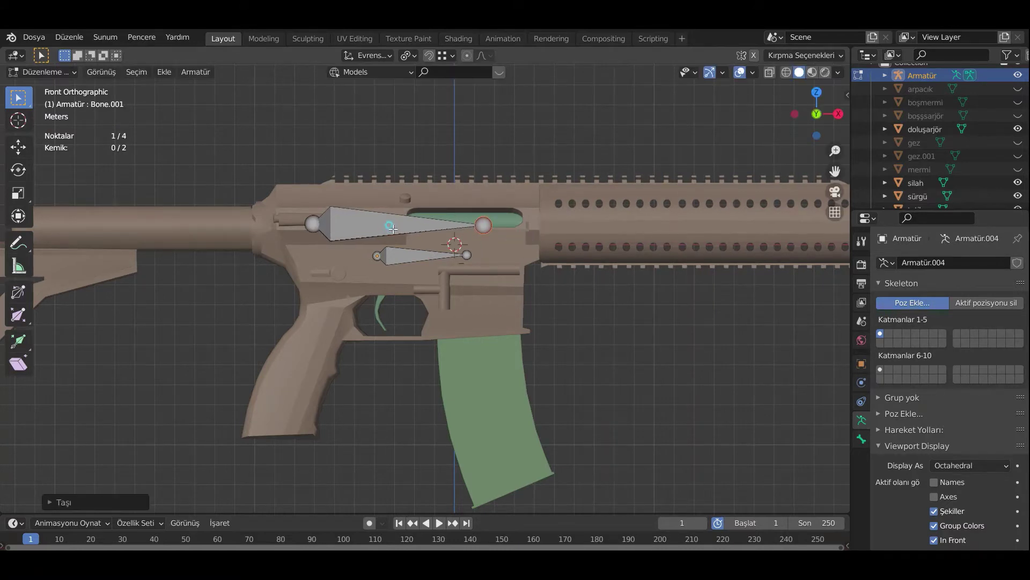
pyautogui.press('g')
pyautogui.click(416, 235)
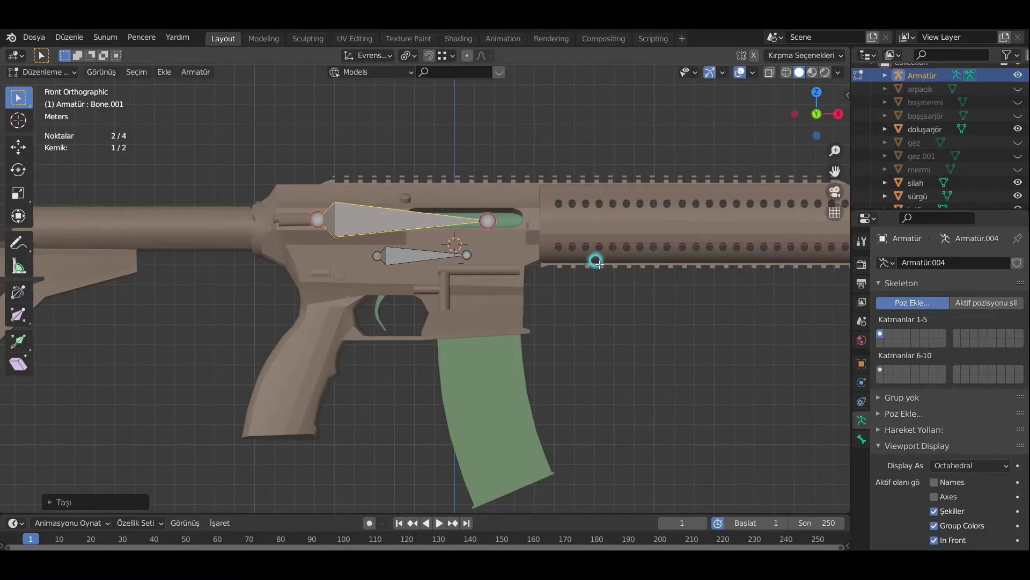
pyautogui.click(502, 261)
pyautogui.hotkey('shift', 'a')
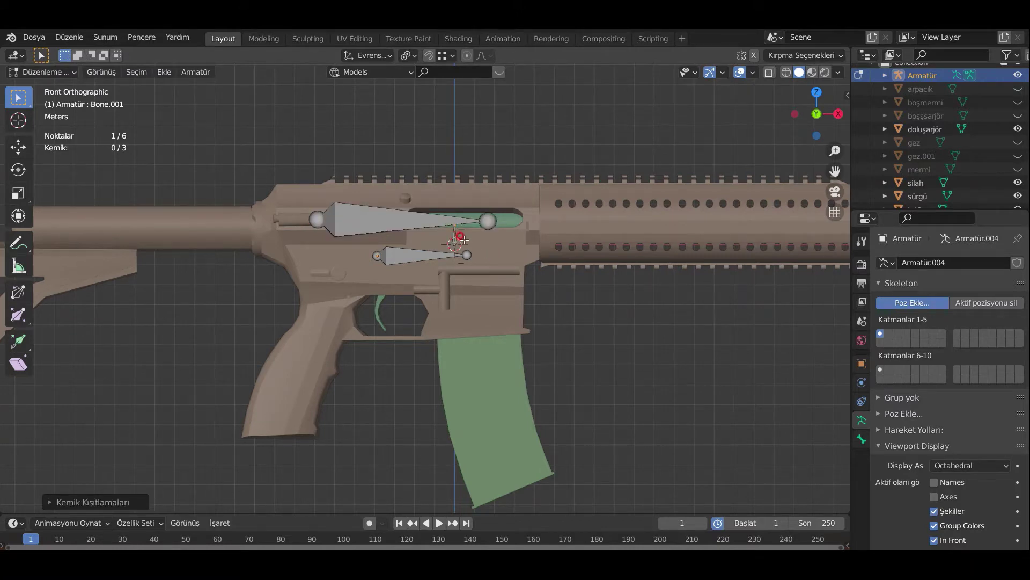
# Step: Stretch the third bone's tip down into the green magazine and settle the bone there
pyautogui.press('g')
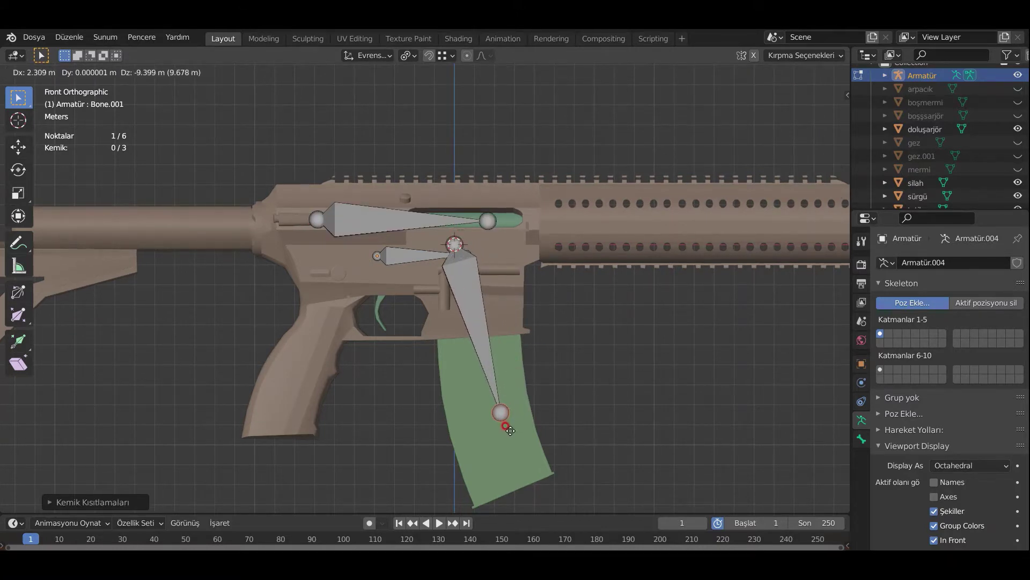
pyautogui.click(498, 399)
pyautogui.click(468, 321)
pyautogui.press('g')
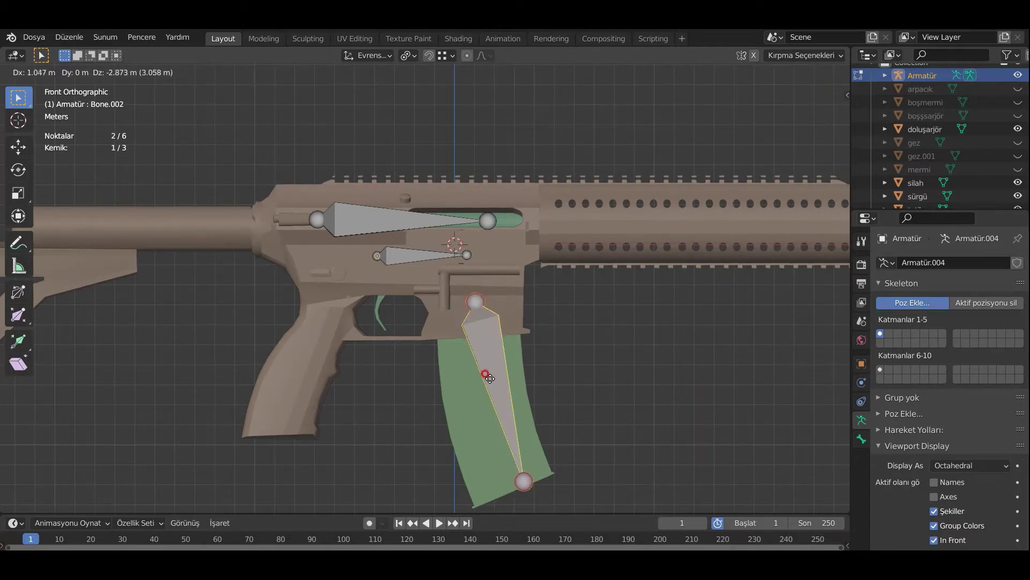
pyautogui.click(483, 376)
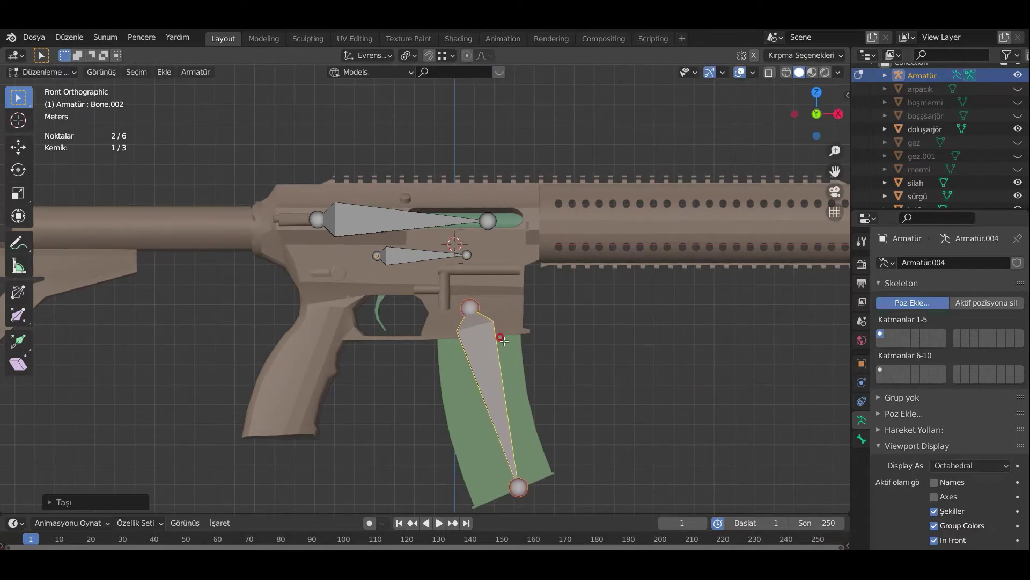
pyautogui.click(491, 314)
# Step: Stand the fourth bone upright on the trigger, then select the magazine and receiver bones
pyautogui.click(455, 236)
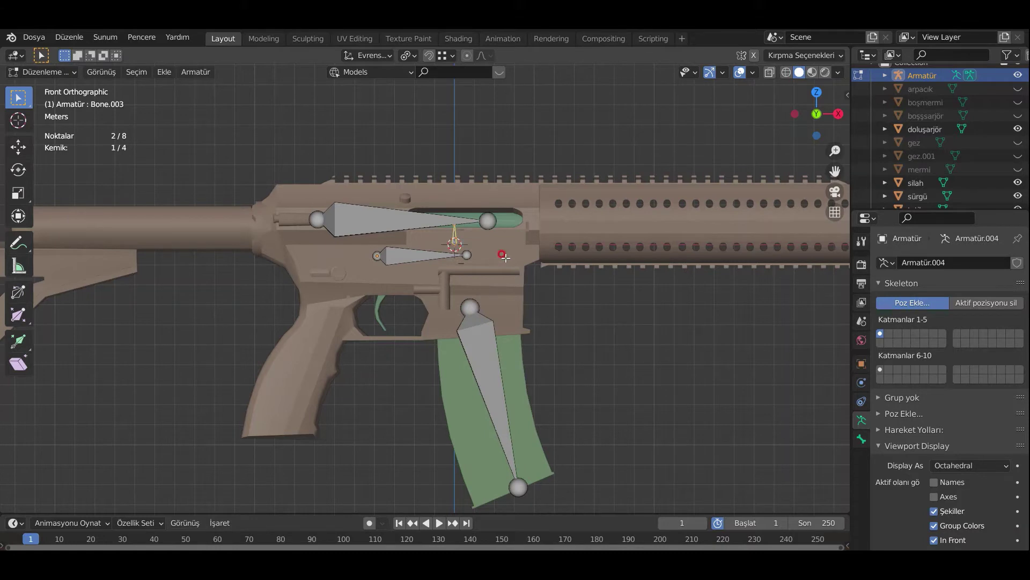
pyautogui.press('g')
pyautogui.click(393, 275)
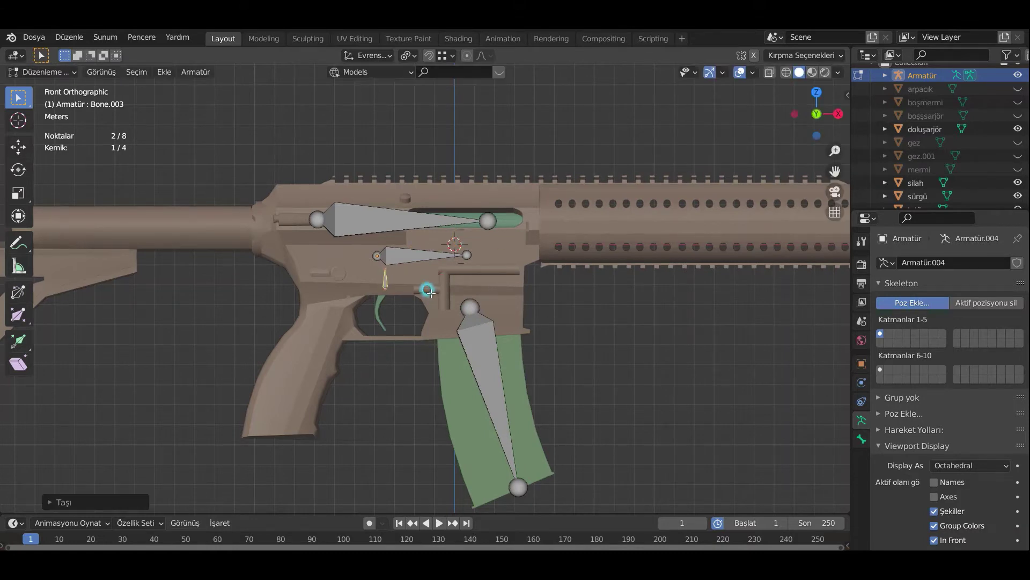
pyautogui.click(384, 269)
pyautogui.press('g')
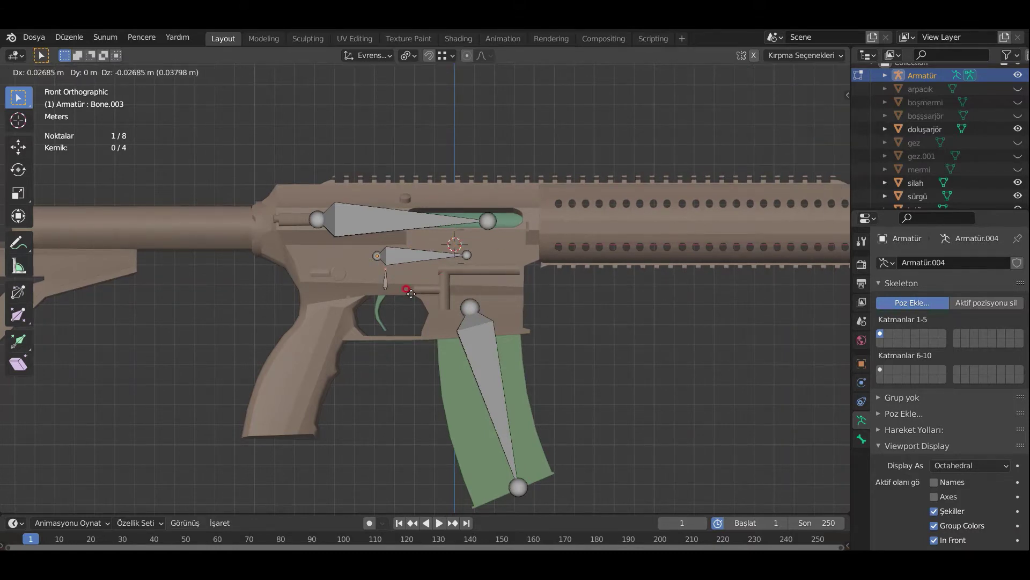
pyautogui.click(388, 309)
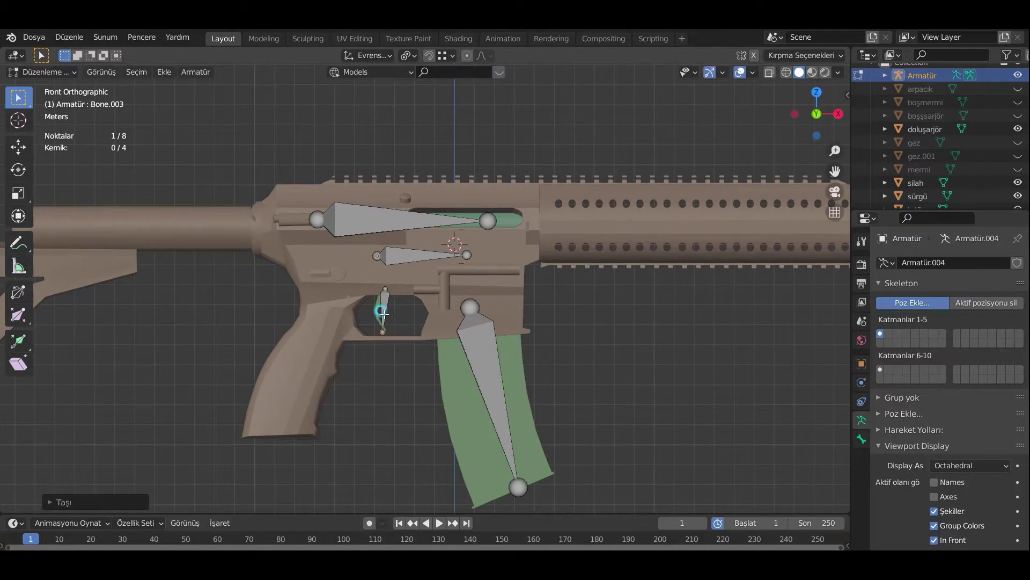
pyautogui.press('g')
pyautogui.click(389, 311)
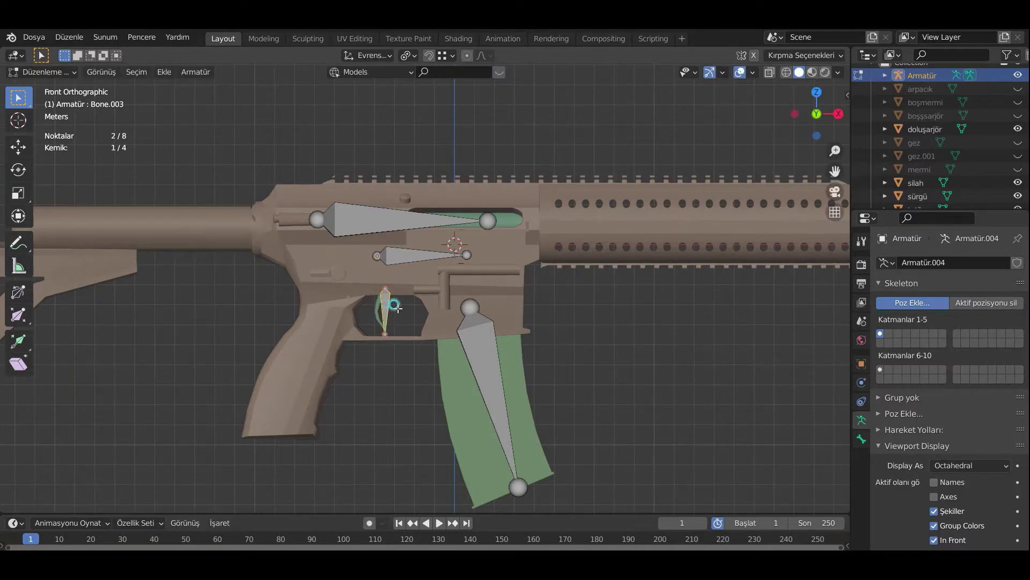
pyautogui.press('g')
pyautogui.click(394, 306)
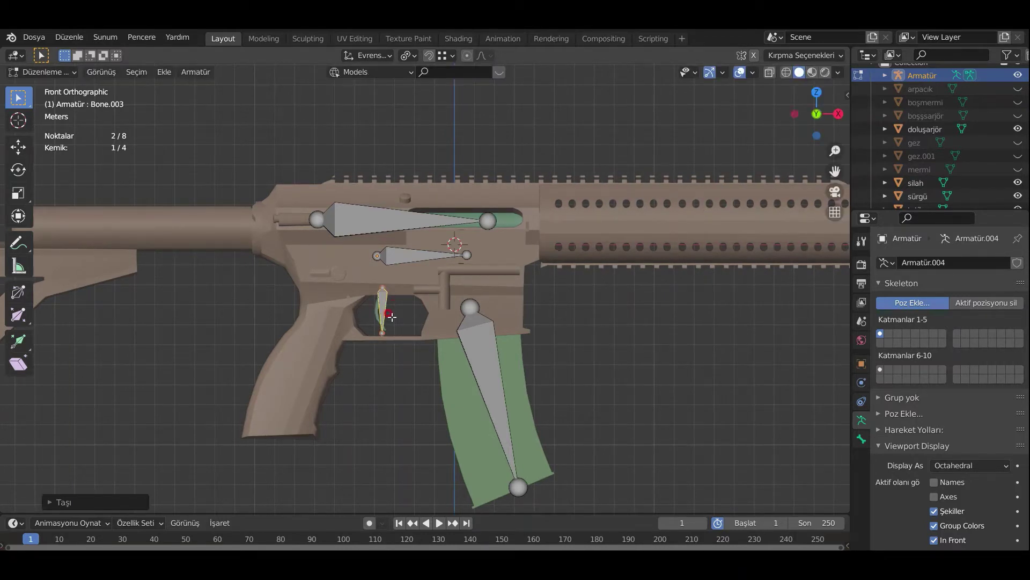
pyautogui.click(482, 340)
pyautogui.keyDown('shift'); pyautogui.click(430, 268); pyautogui.keyUp('shift')
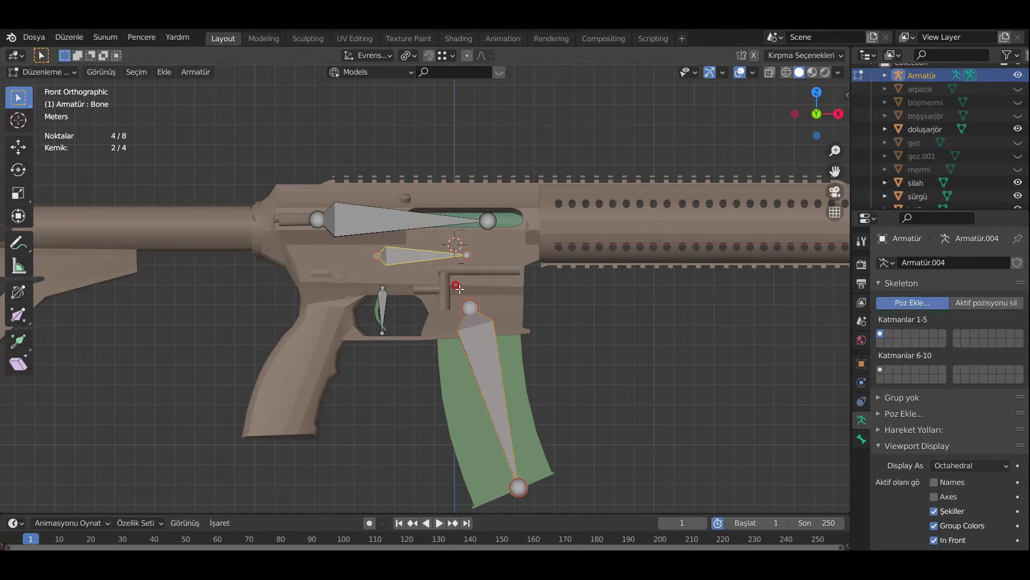
# Step: Parent the magazine, trigger and long upper bones to the small central bone with Keep Offset
pyautogui.hotkey('ctrl', 'p')
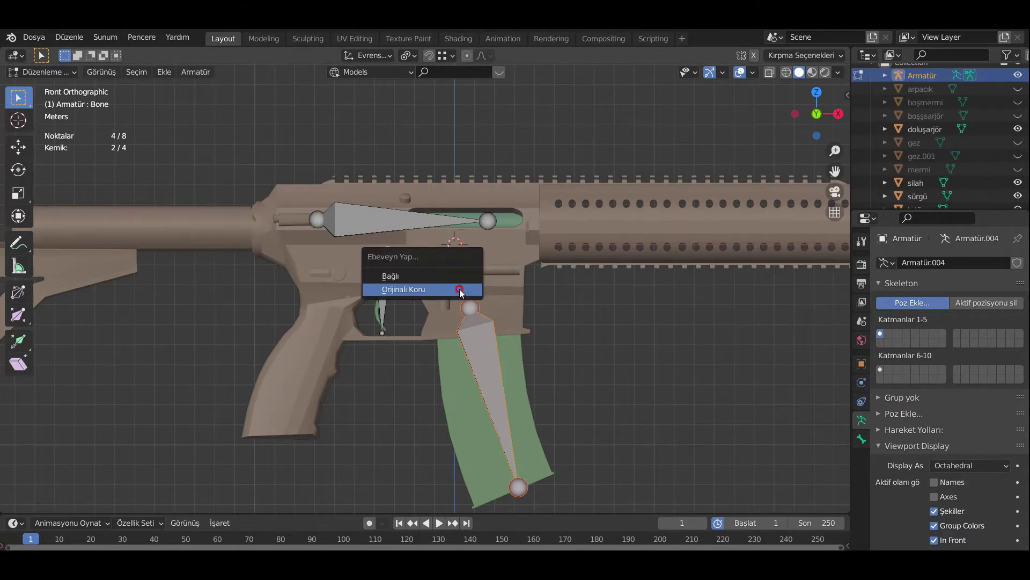
pyautogui.click(459, 289)
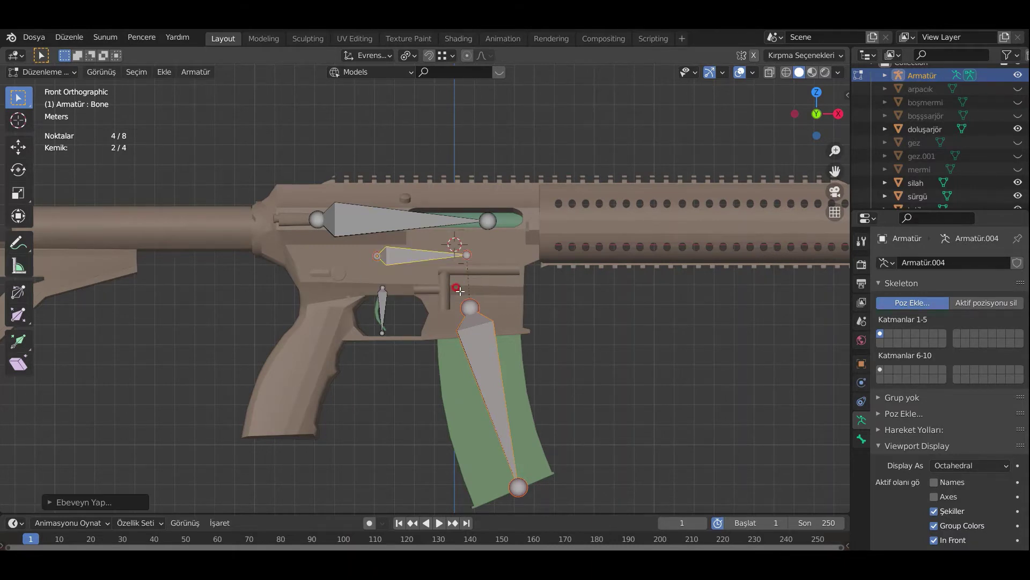
pyautogui.click(381, 304)
pyautogui.keyDown('shift'); pyautogui.click(414, 254); pyautogui.keyUp('shift')
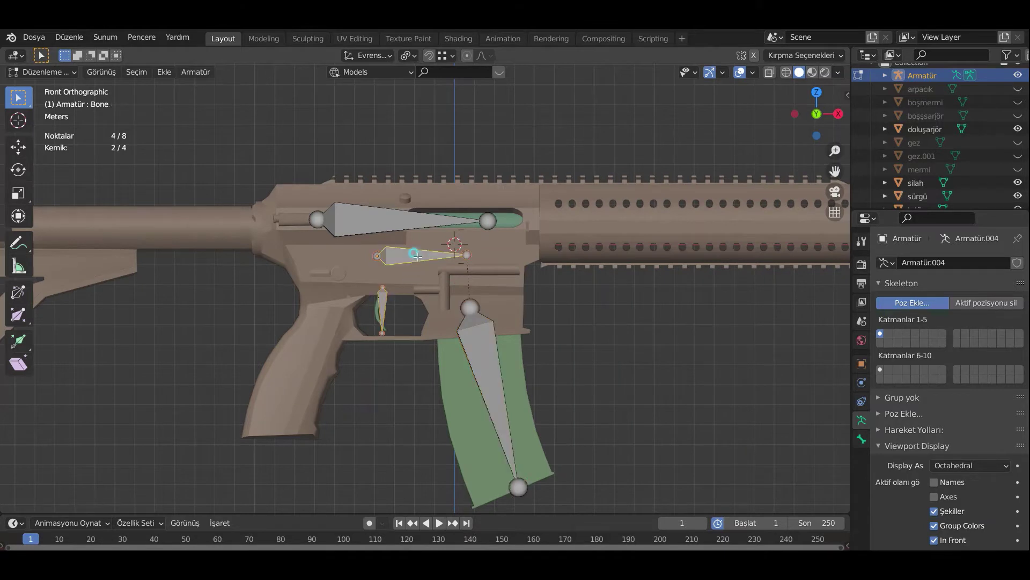
pyautogui.hotkey('ctrl', 'p')
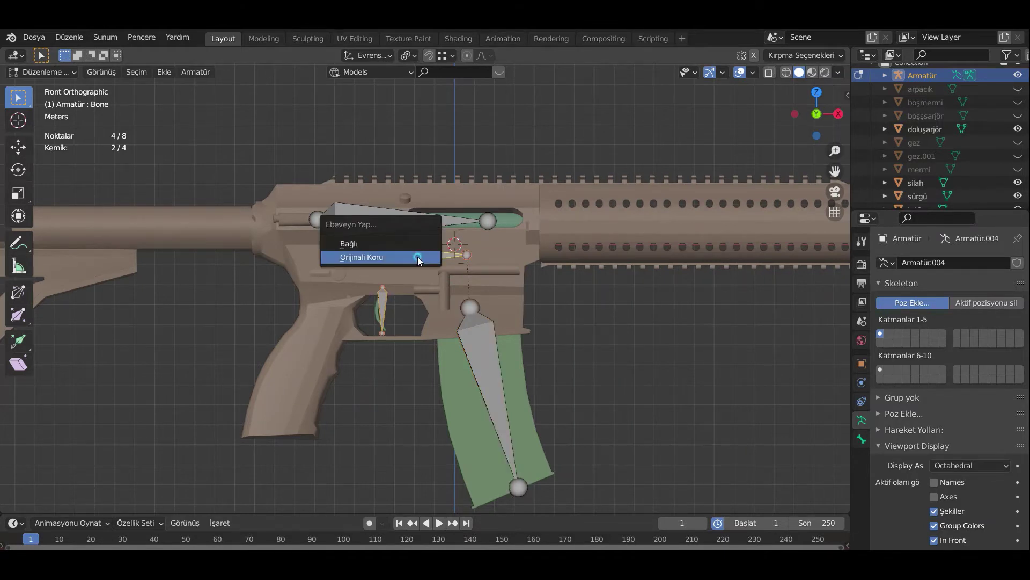
pyautogui.click(417, 256)
pyautogui.click(406, 254)
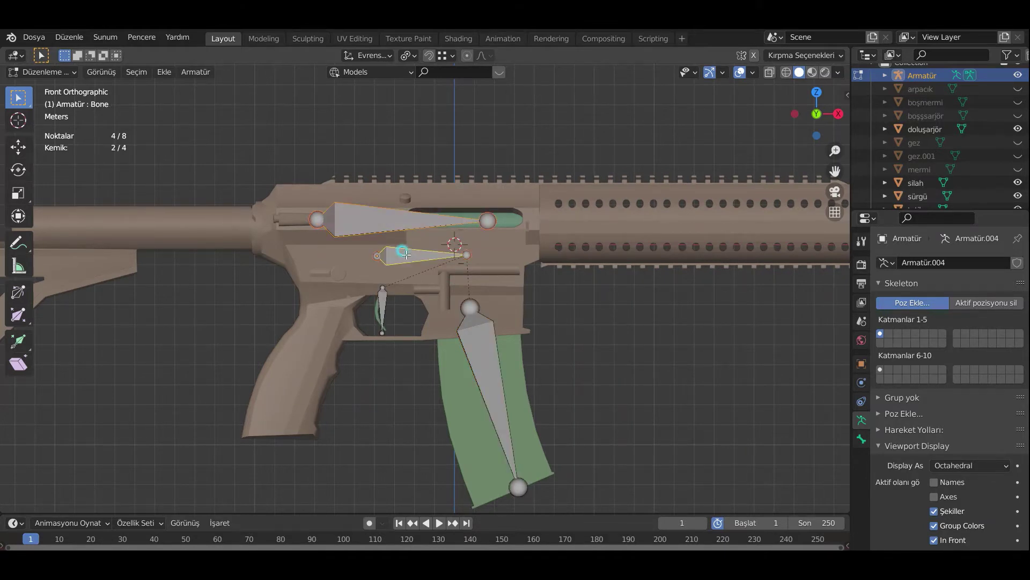
pyautogui.hotkey('ctrl', 'p')
pyautogui.click(407, 255)
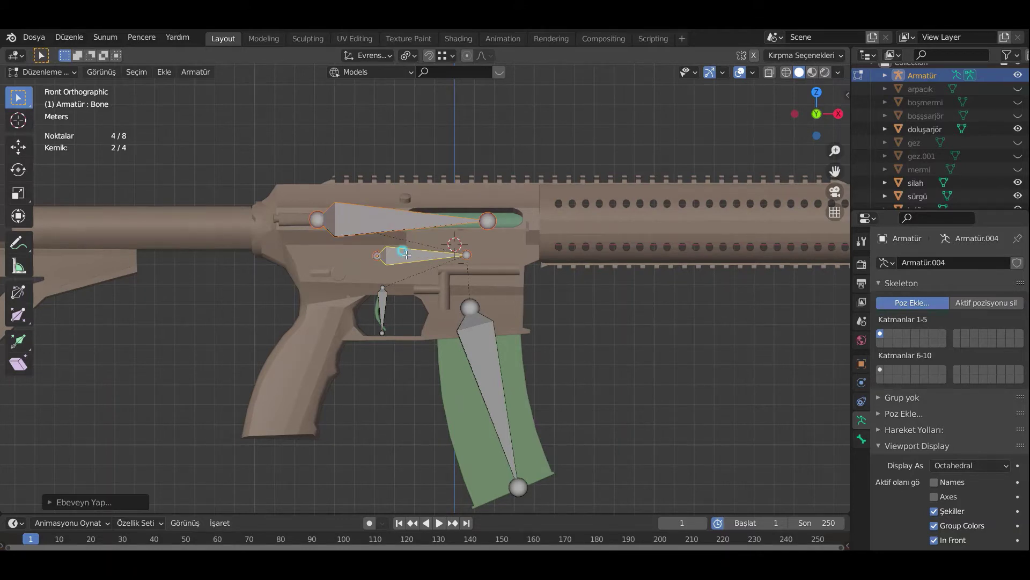
pyautogui.click(578, 299)
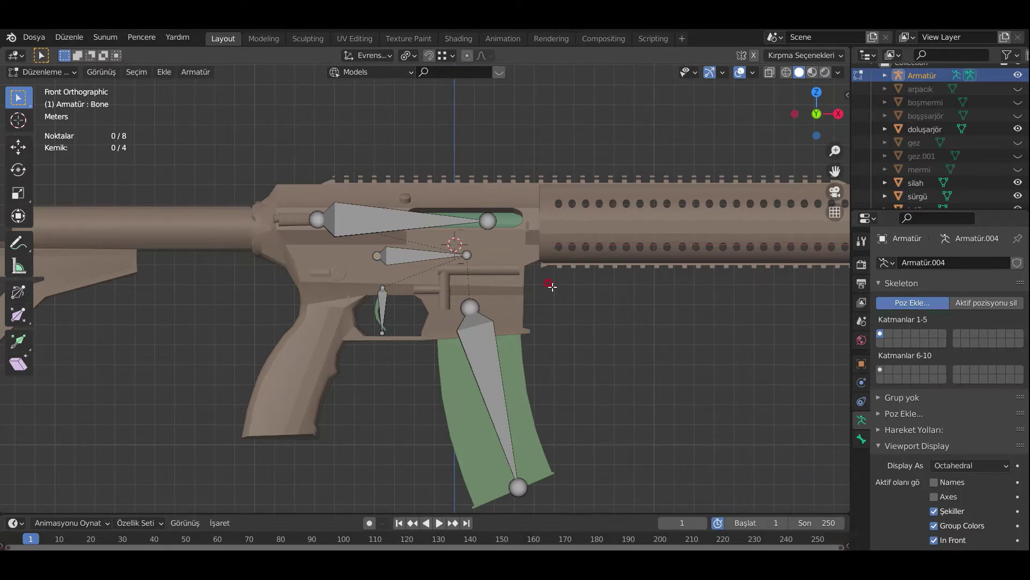
pyautogui.press('Tab')
# Step: Select the silah, sürgü, tetik and doluşarjör meshes plus the armature, and parent With Automatic Weights
pyautogui.moveTo(523, 269)
pyautogui.mouseDown(button='middle')
pyautogui.moveTo(529, 262)
pyautogui.moveTo(542, 289)
pyautogui.mouseUp(button='middle')
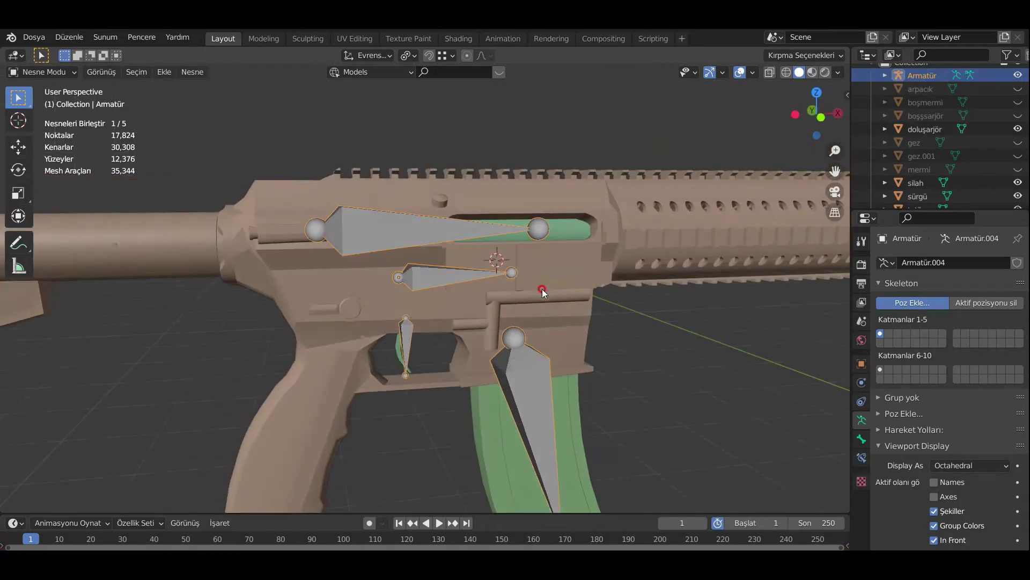
pyautogui.click(720, 369)
pyautogui.keyDown('shift'); pyautogui.moveTo(720, 369); pyautogui.dragTo(672, 298, button='middle'); pyautogui.keyUp('shift')
pyautogui.click(617, 200)
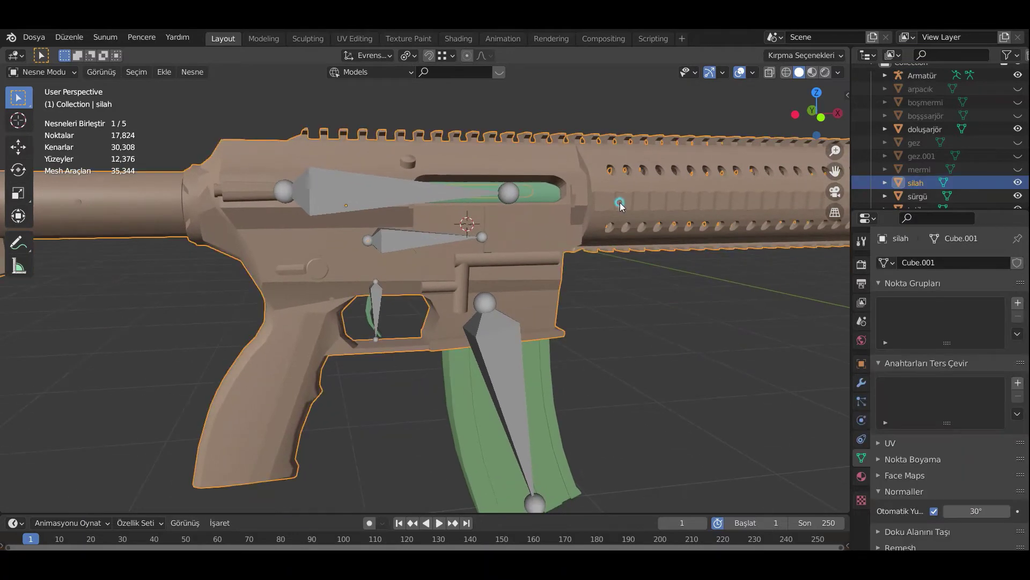
pyautogui.keyDown('shift'); pyautogui.click(552, 200); pyautogui.keyUp('shift')
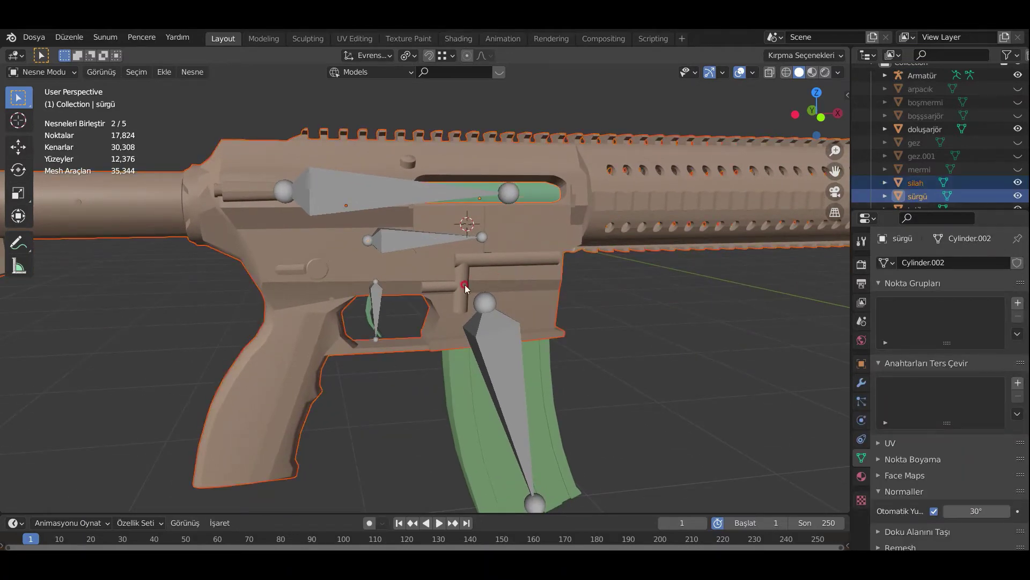
pyautogui.keyDown('shift'); pyautogui.click(365, 333); pyautogui.keyUp('shift')
pyautogui.keyDown('shift'); pyautogui.click(478, 407); pyautogui.keyUp('shift')
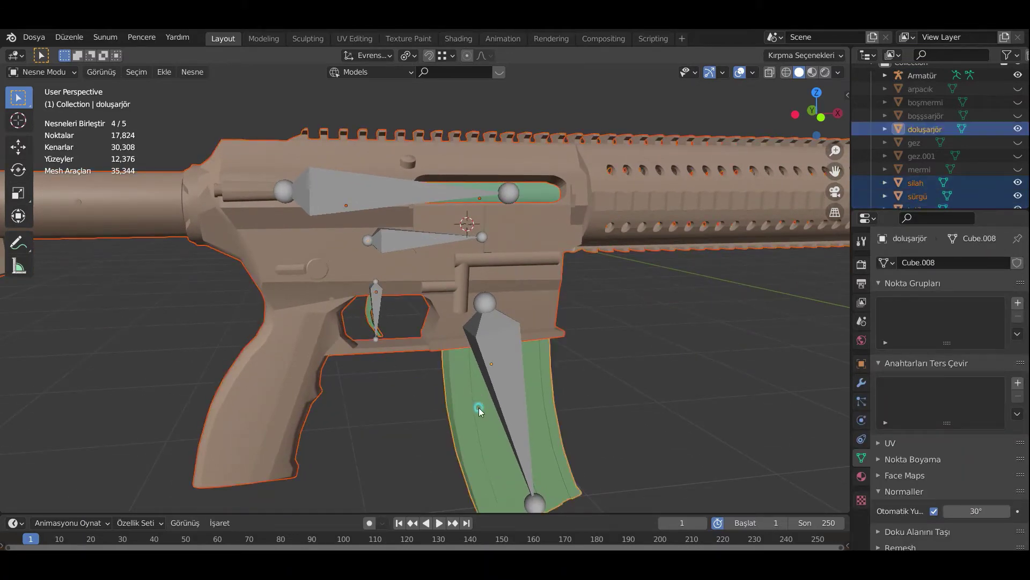
pyautogui.keyDown('shift'); pyautogui.click(411, 237); pyautogui.keyUp('shift')
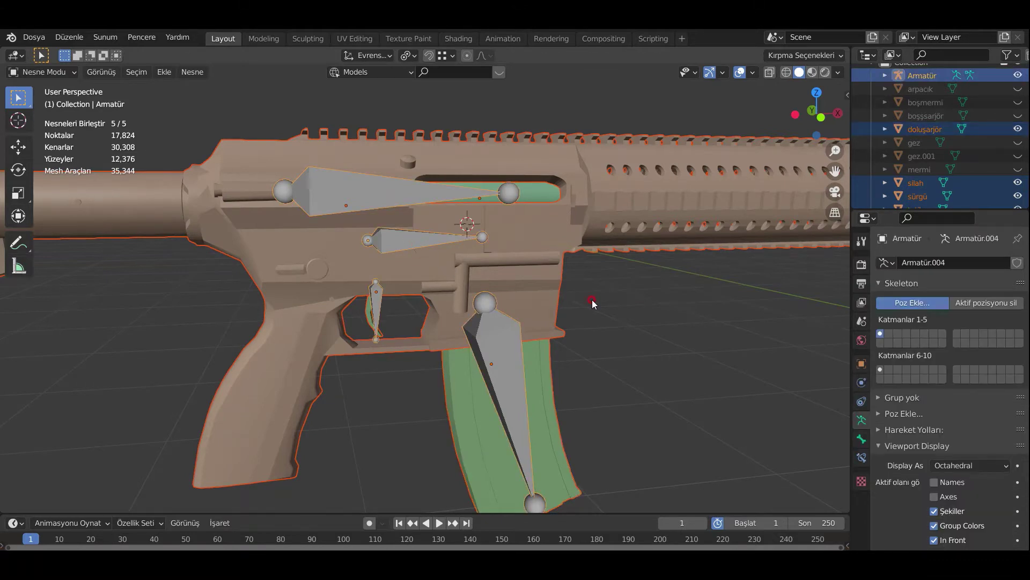
pyautogui.hotkey('ctrl', 'p')
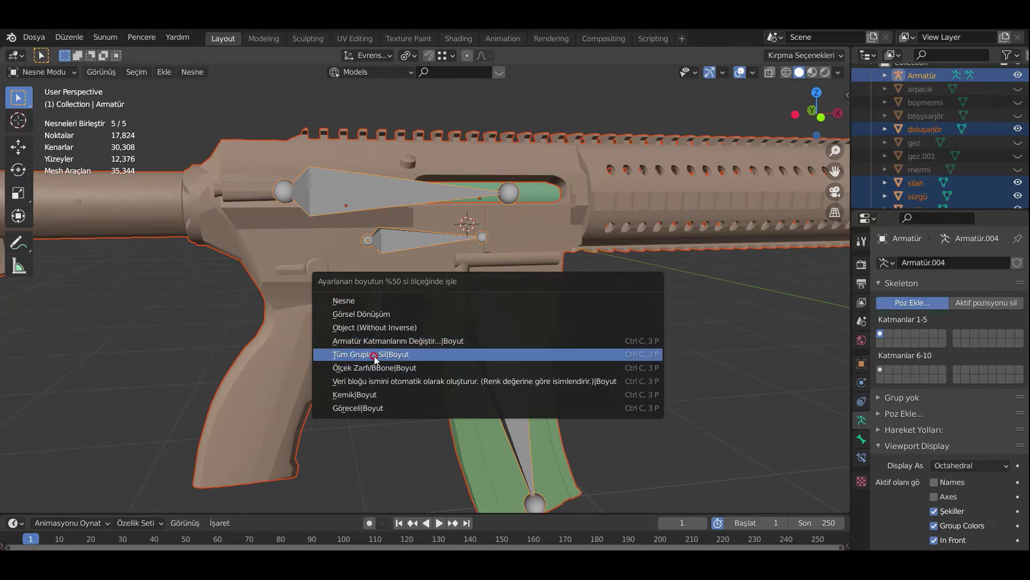
pyautogui.click(358, 355)
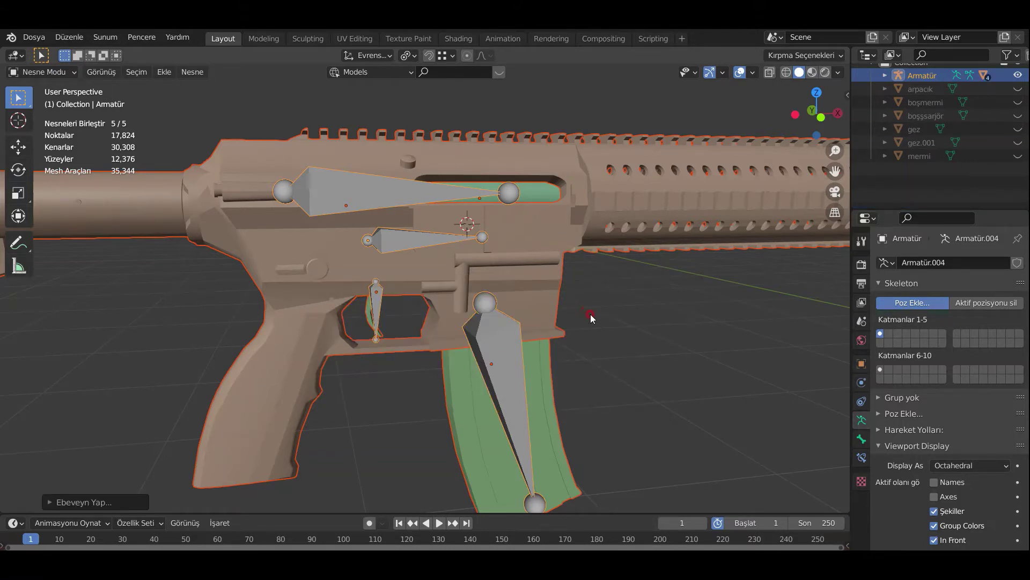
pyautogui.click(405, 243)
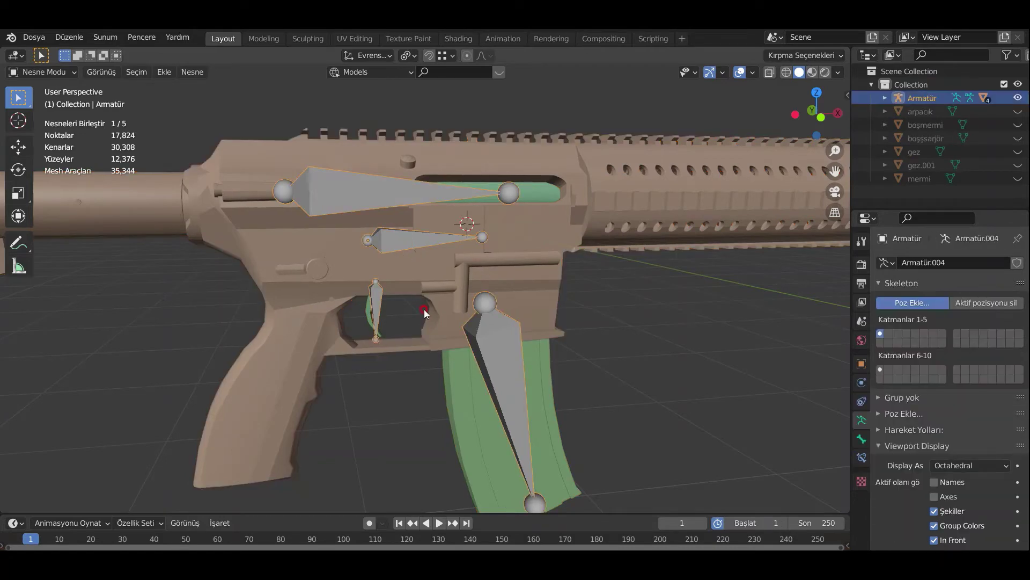
pyautogui.press('g')
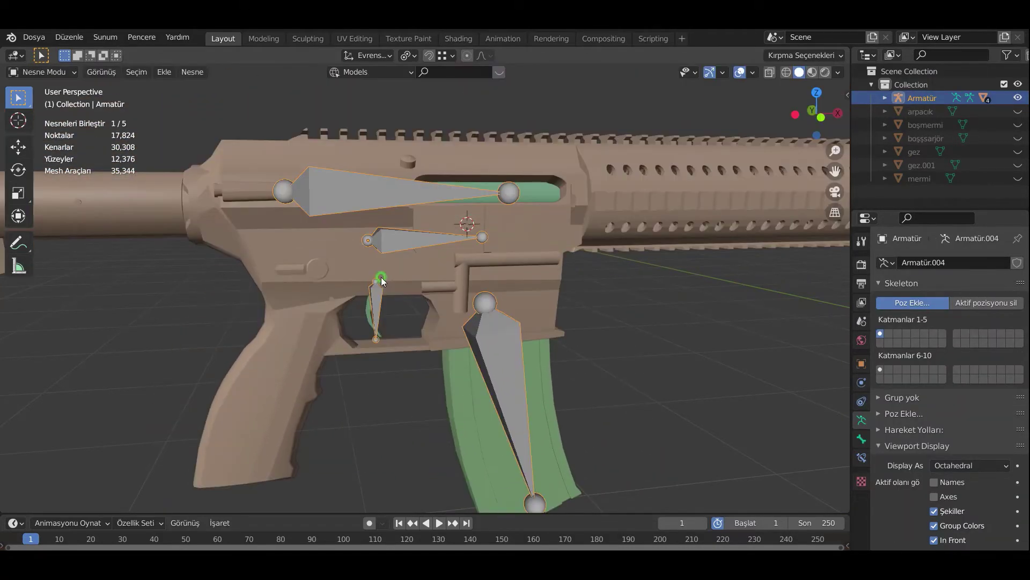
pyautogui.rightClick(379, 287)
pyautogui.click(61, 78)
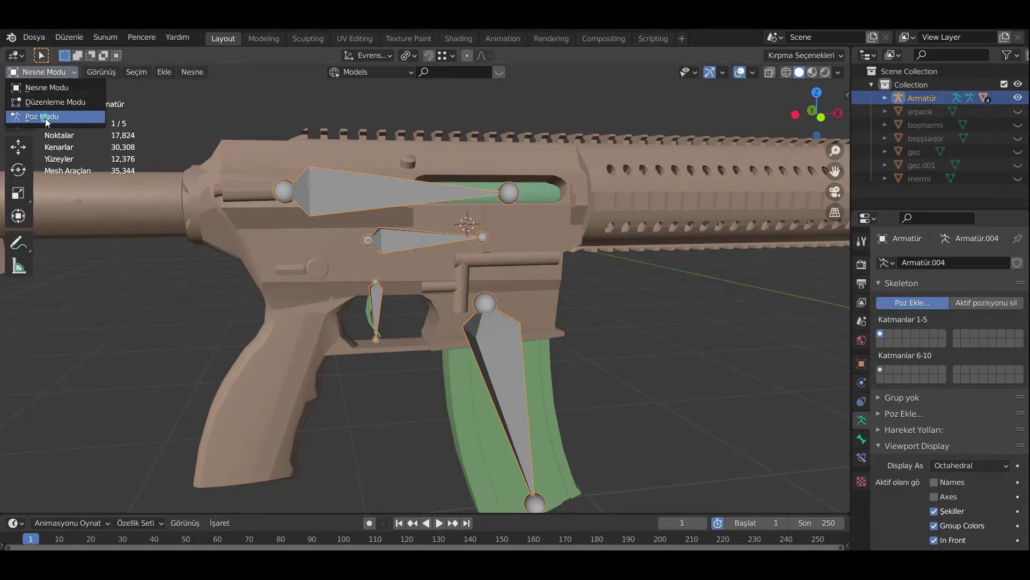
pyautogui.click(45, 118)
pyautogui.click(508, 378)
pyautogui.press('g')
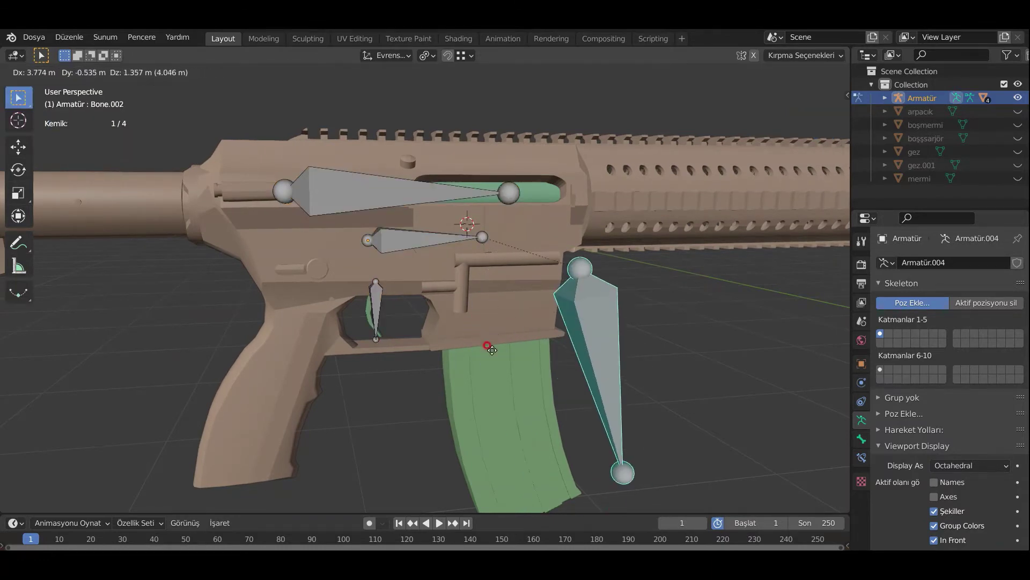
pyautogui.rightClick(523, 329)
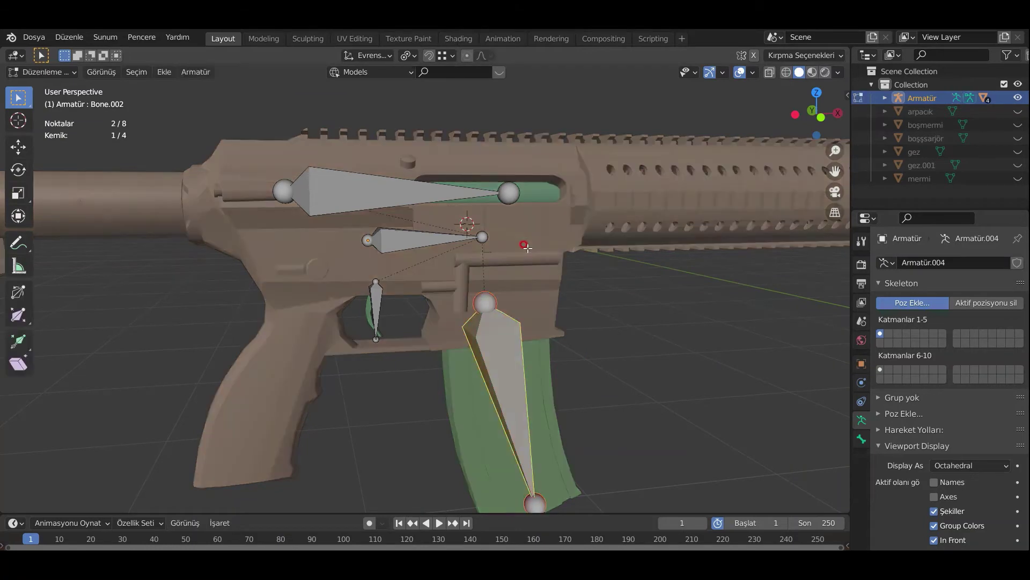
pyautogui.press('Tab')
pyautogui.click(664, 339)
pyautogui.rightClick(210, 151)
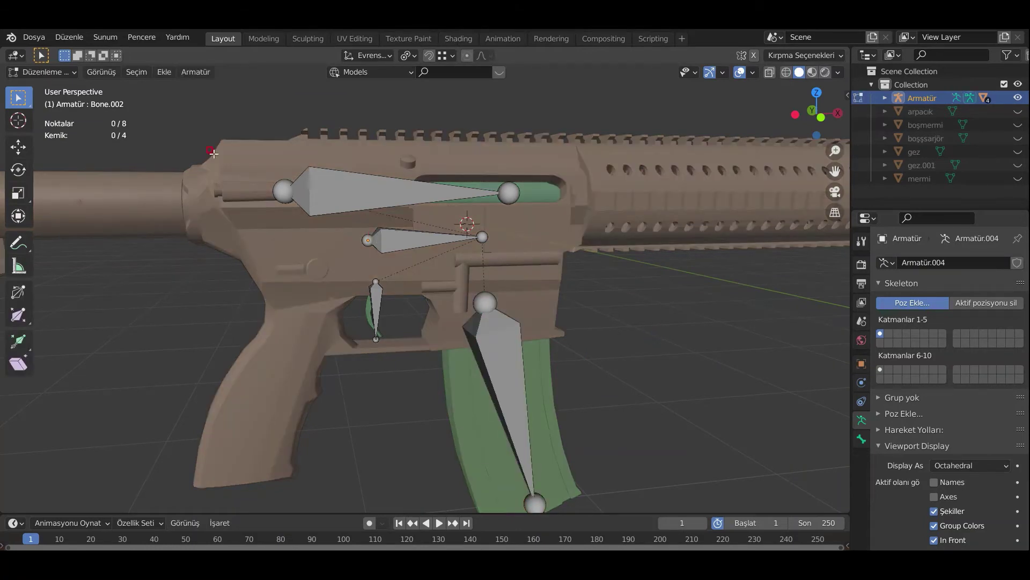
pyautogui.click(65, 78)
pyautogui.click(51, 84)
pyautogui.keyDown('shift'); pyautogui.moveTo(595, 319); pyautogui.dragTo(550, 269, button='middle'); pyautogui.keyUp('shift')
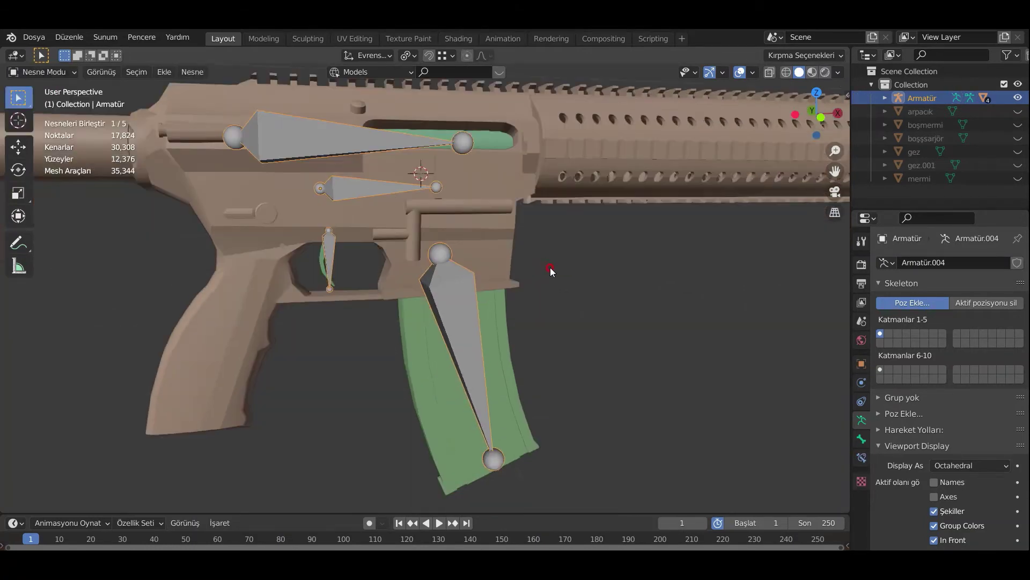
pyautogui.scroll(-3, 550, 267)
pyautogui.click(467, 348)
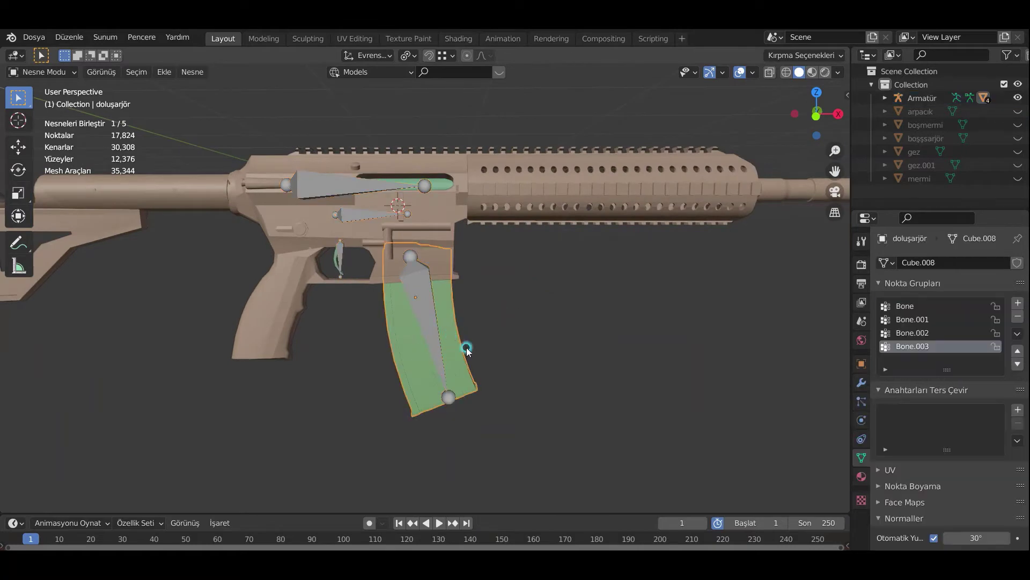
pyautogui.press('Tab')
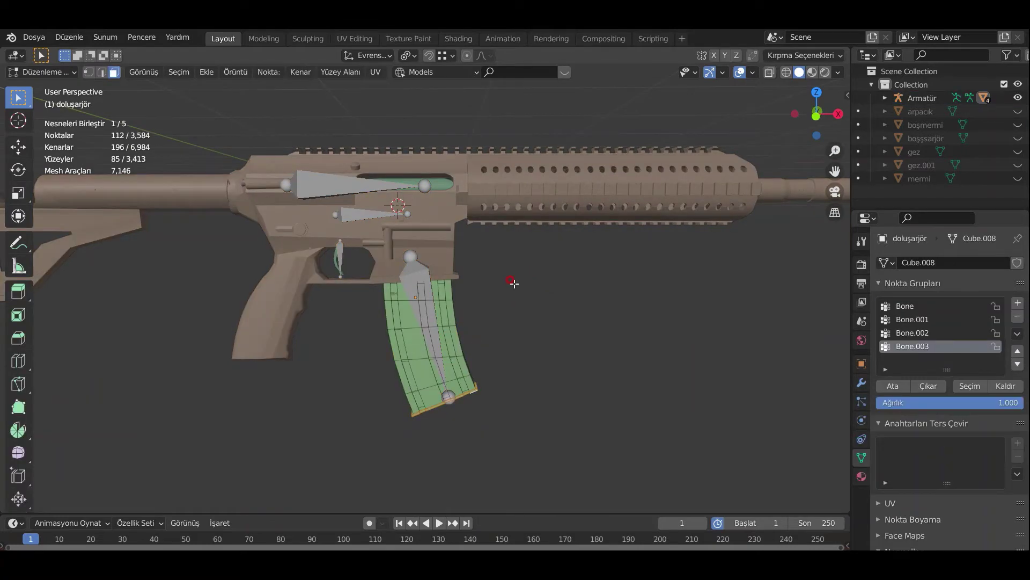
pyautogui.press('1')
pyautogui.press('a')
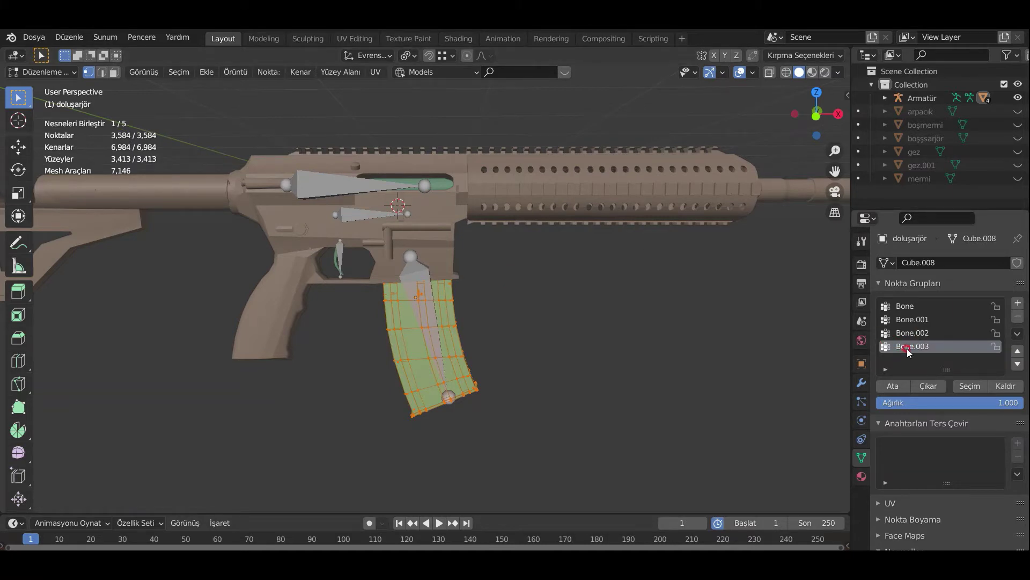
pyautogui.press('Tab')
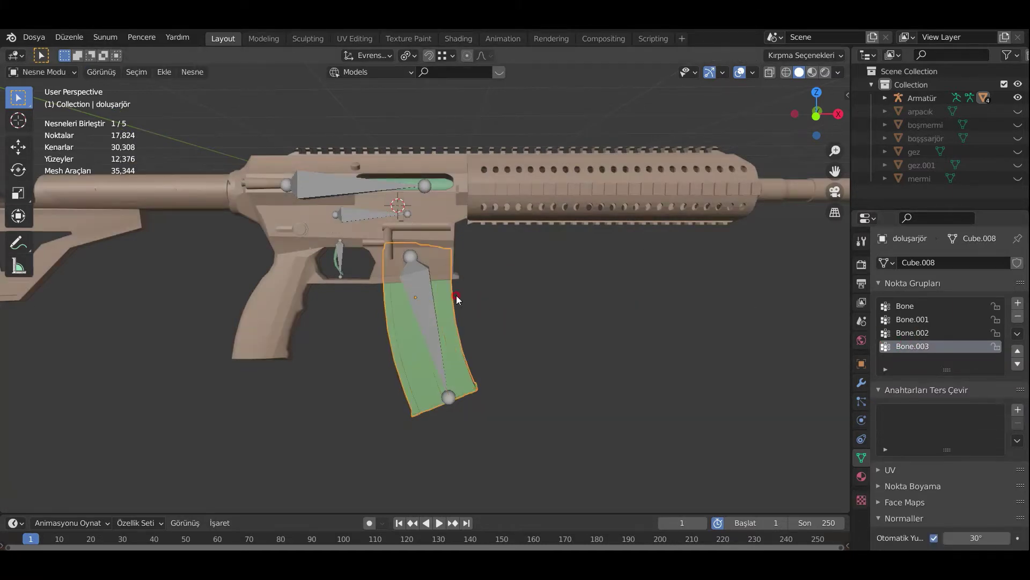
pyautogui.click(426, 297)
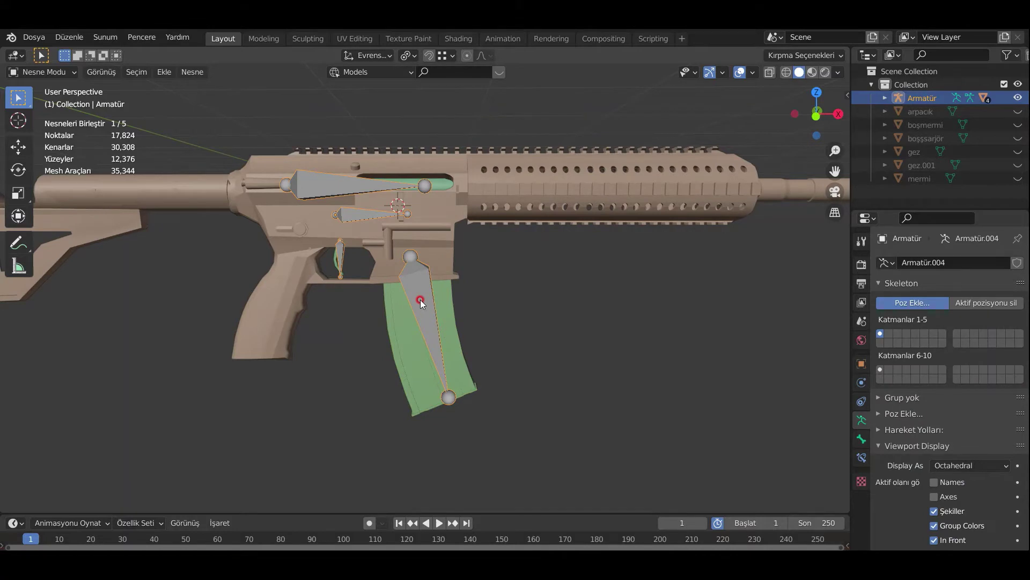
# Step: In Edit Mode, rename the magazine bone to şarjör in Bone properties
pyautogui.press('Tab')
pyautogui.click(421, 302)
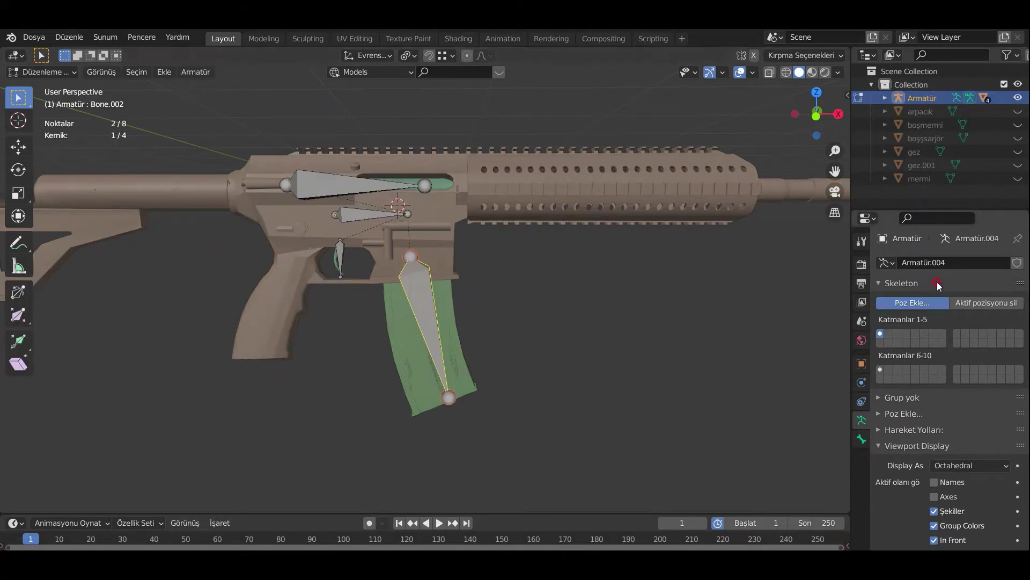
pyautogui.click(860, 435)
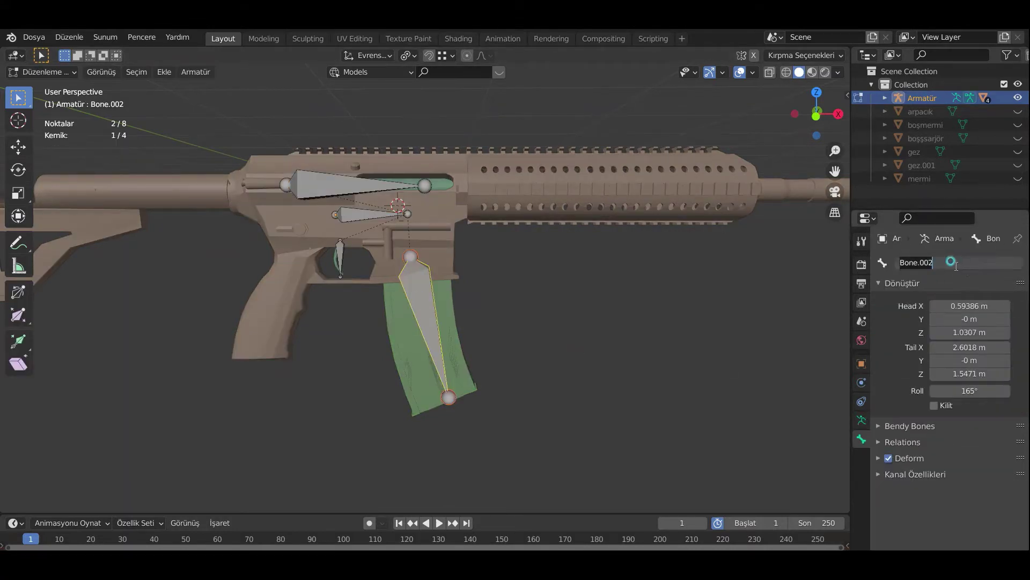
pyautogui.doubleClick(909, 263)
pyautogui.press('BackSpace')
pyautogui.write('şarjör')
pyautogui.press('Return')
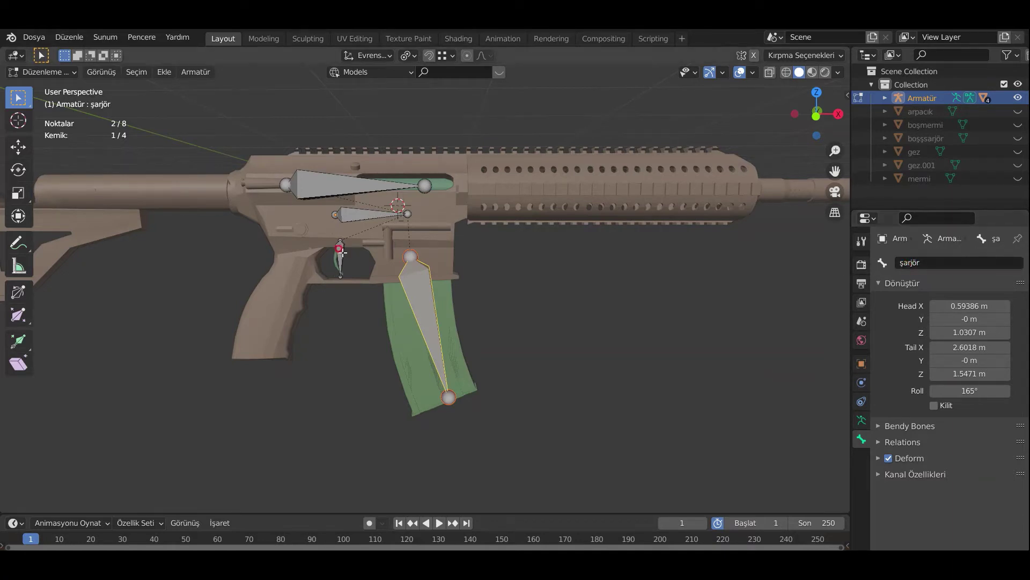
# Step: Rename the trigger bone to tetik and the upper receiver bone to sürgü
pyautogui.click(339, 251)
pyautogui.doubleClick(964, 260)
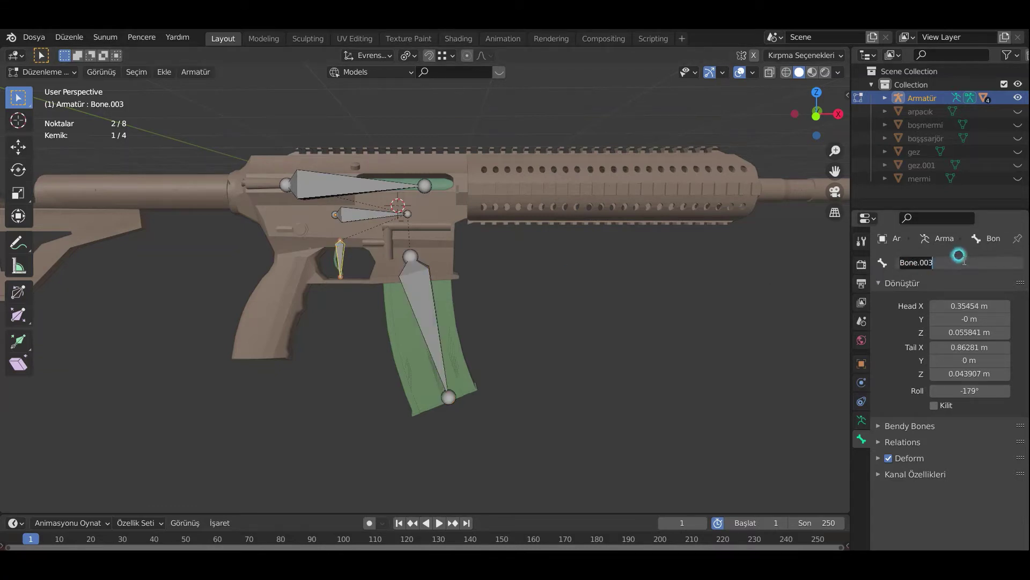
pyautogui.write('tetik')
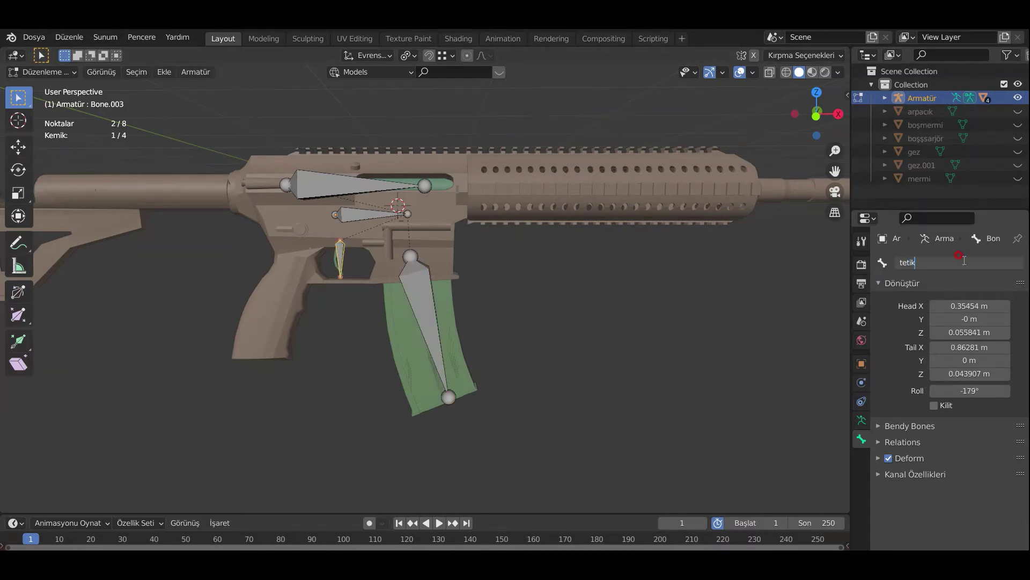
pyautogui.press('Return')
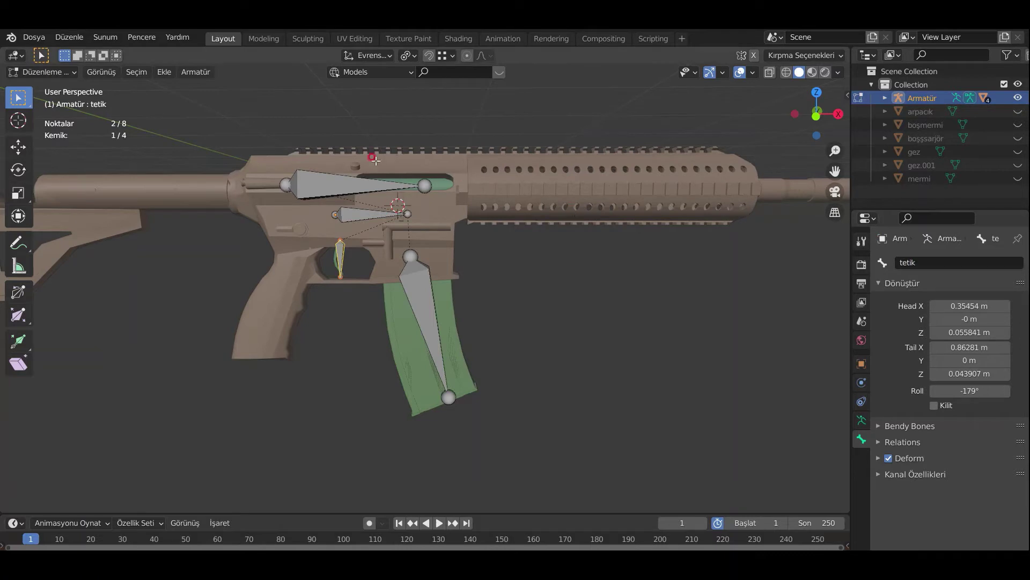
pyautogui.click(354, 186)
pyautogui.doubleClick(954, 262)
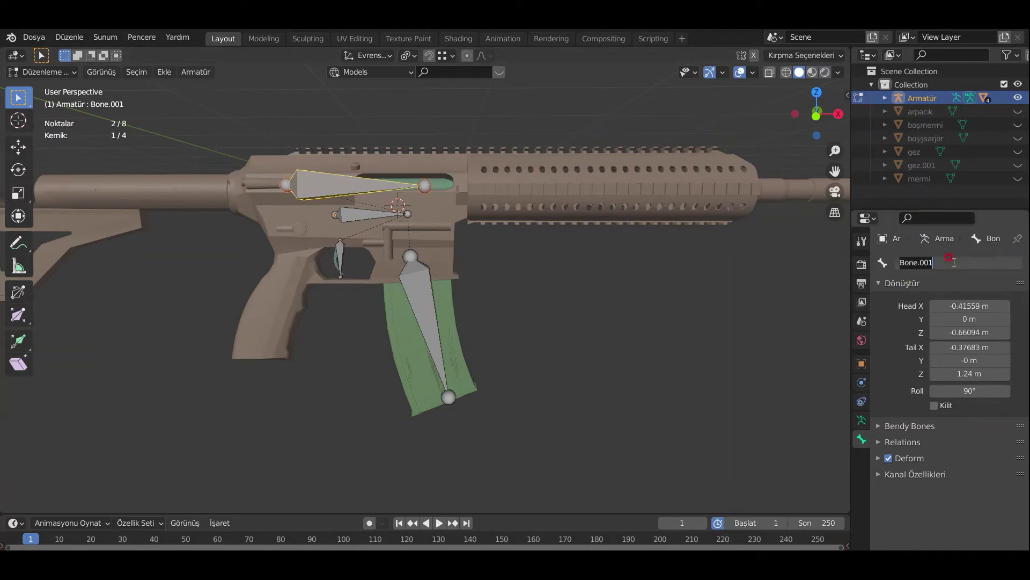
pyautogui.write('sürgü')
pyautogui.press('Return')
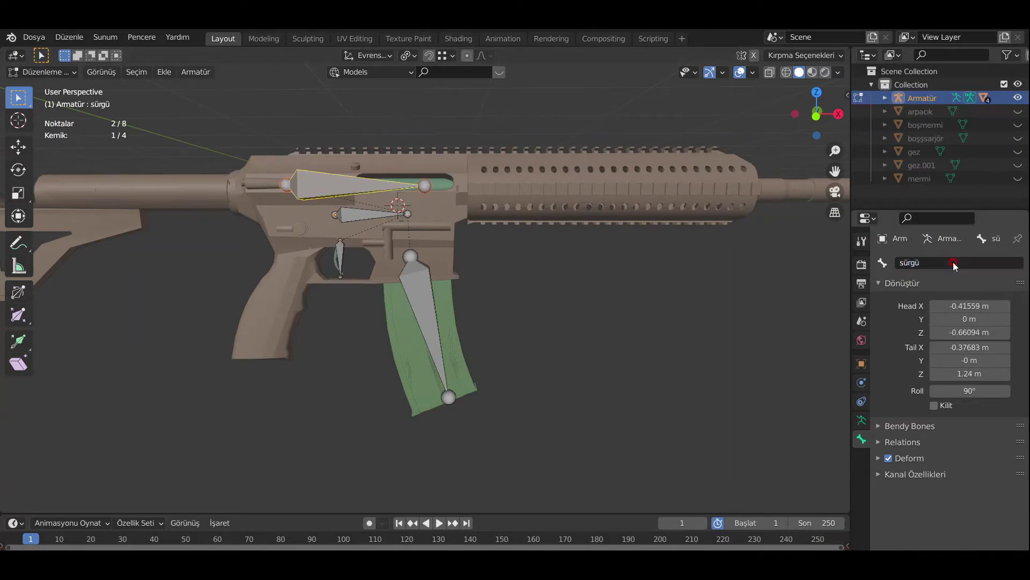
# Step: Rename the middle bone to ana and leave Edit Mode
pyautogui.click(371, 214)
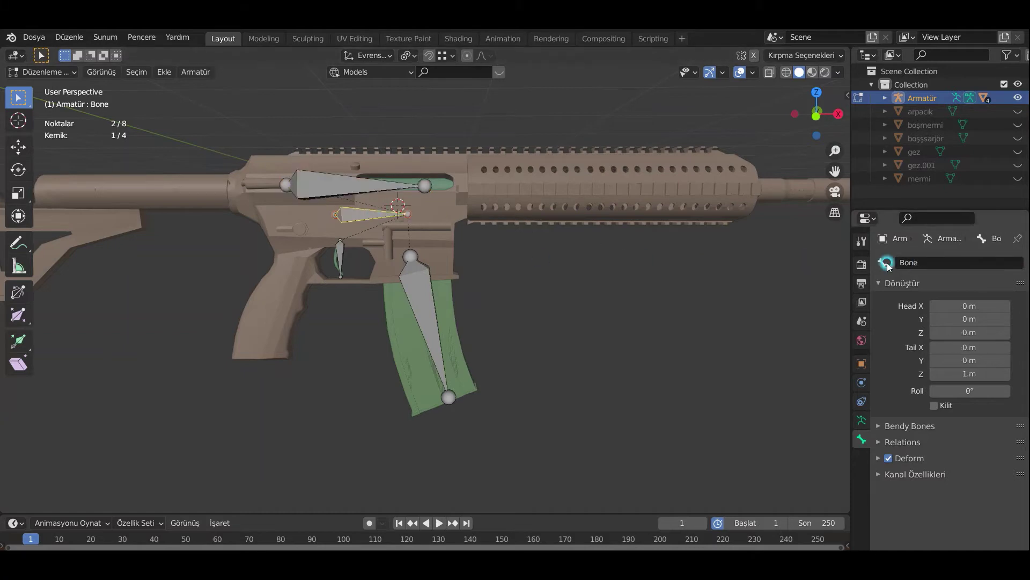
pyautogui.doubleClick(925, 262)
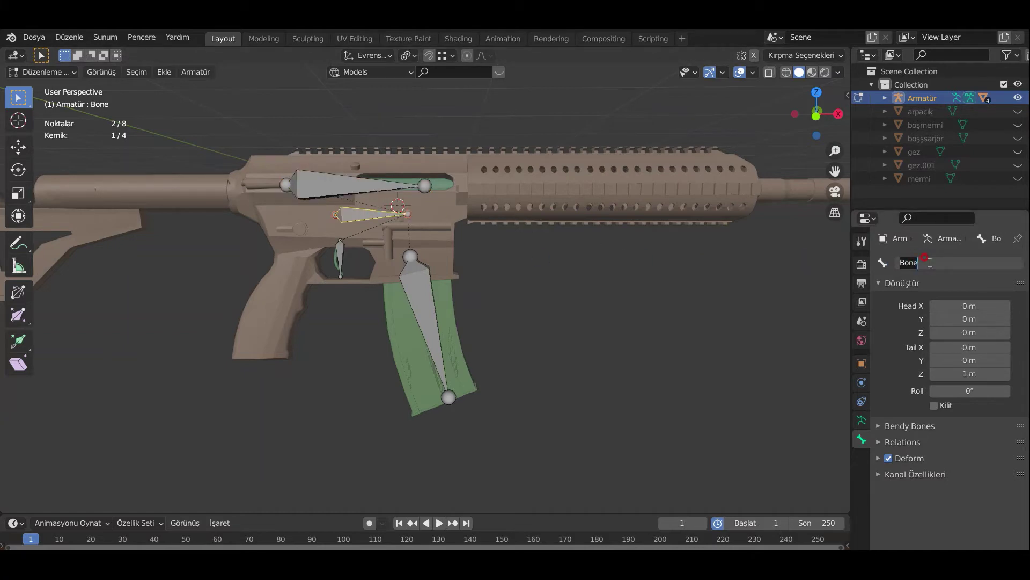
pyautogui.write('ana')
pyautogui.press('Return')
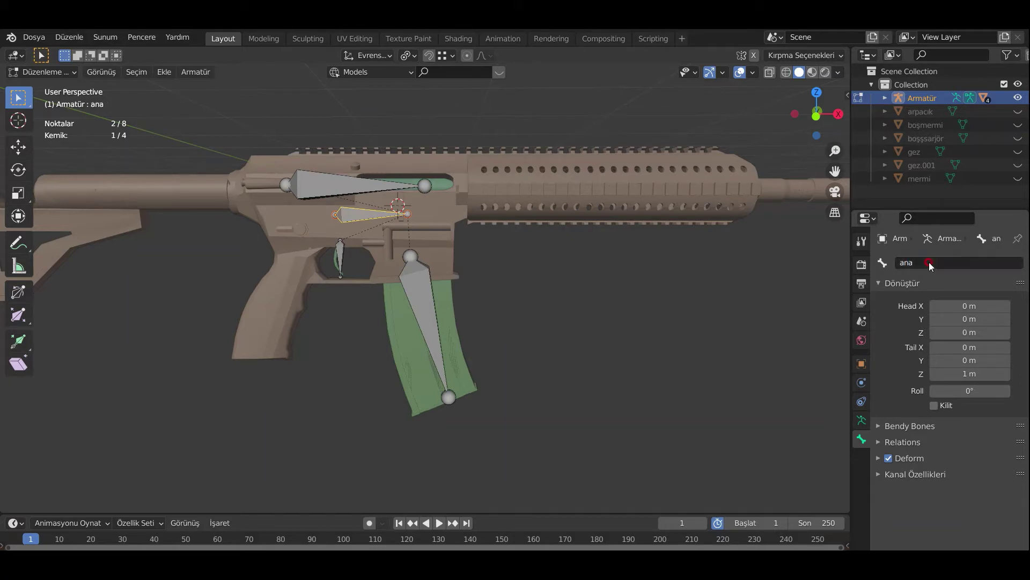
pyautogui.click(596, 292)
pyautogui.press('Tab')
# Step: Assign the magazine mesh's vertices to the şarjör vertex group
pyautogui.click(459, 351)
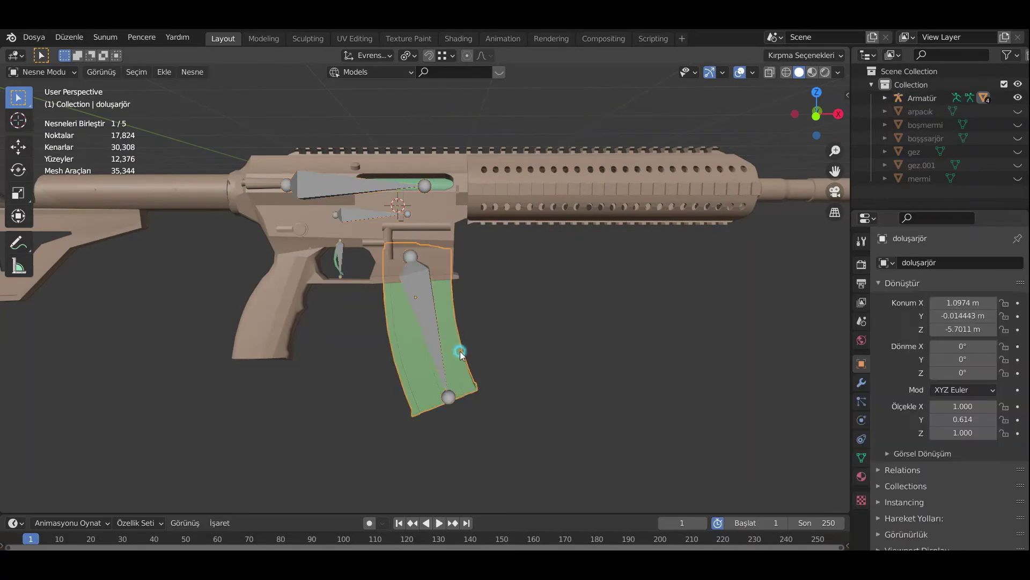
pyautogui.press('Tab')
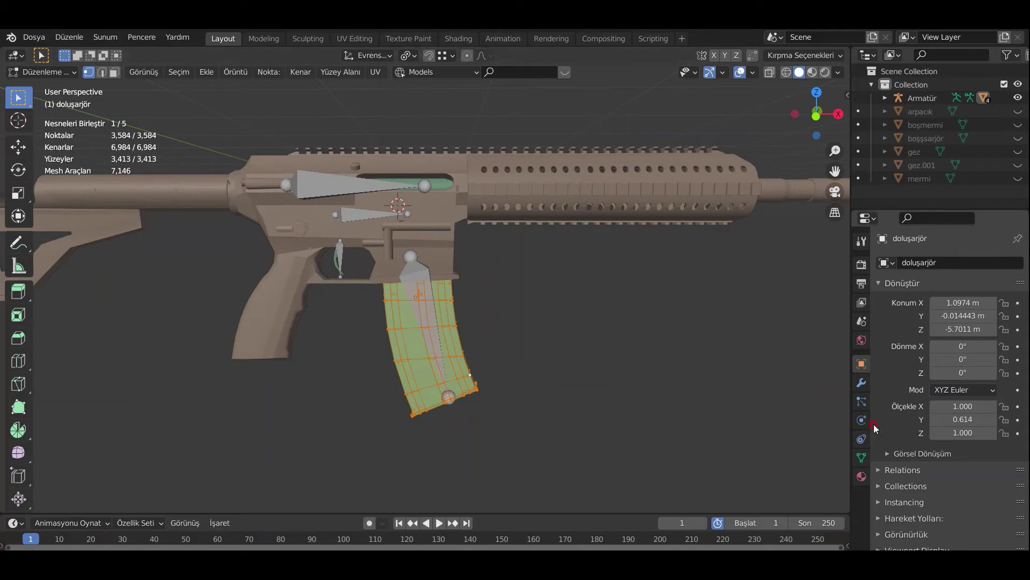
pyautogui.click(861, 457)
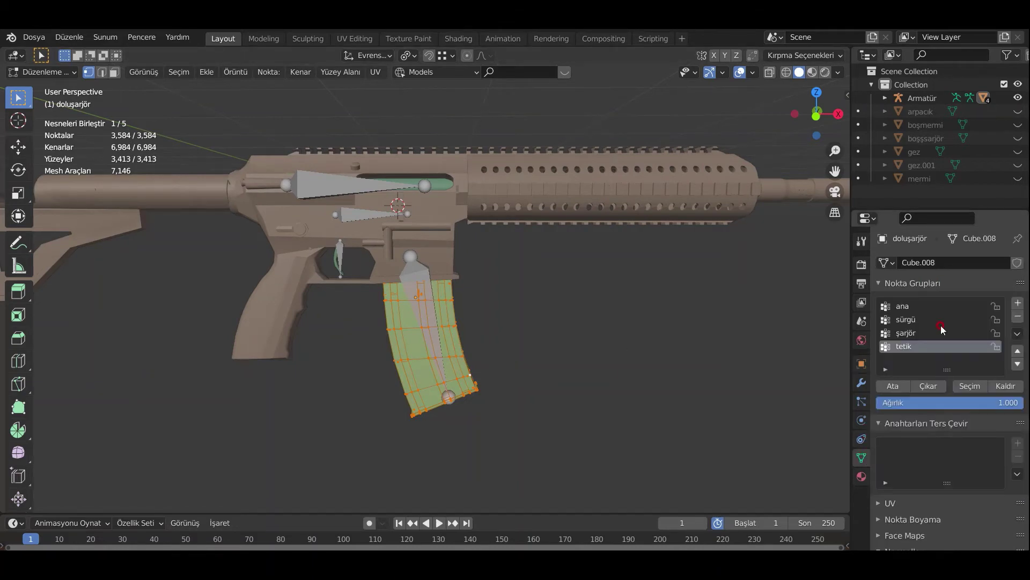
pyautogui.click(910, 333)
pyautogui.click(894, 387)
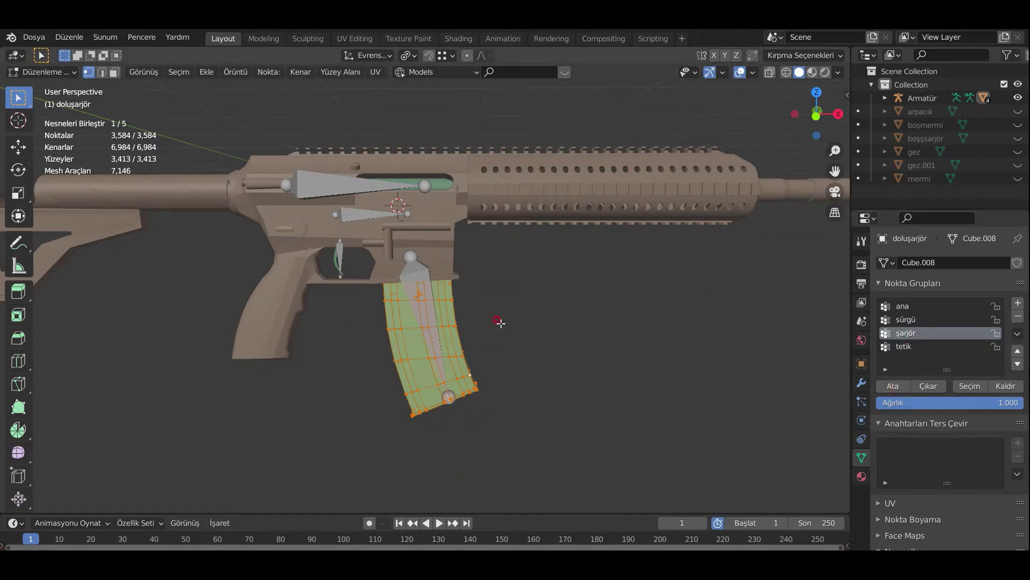
pyautogui.press('Tab')
# Step: Assign all of the rifle body silah's vertices to the ana vertex group
pyautogui.click(431, 226)
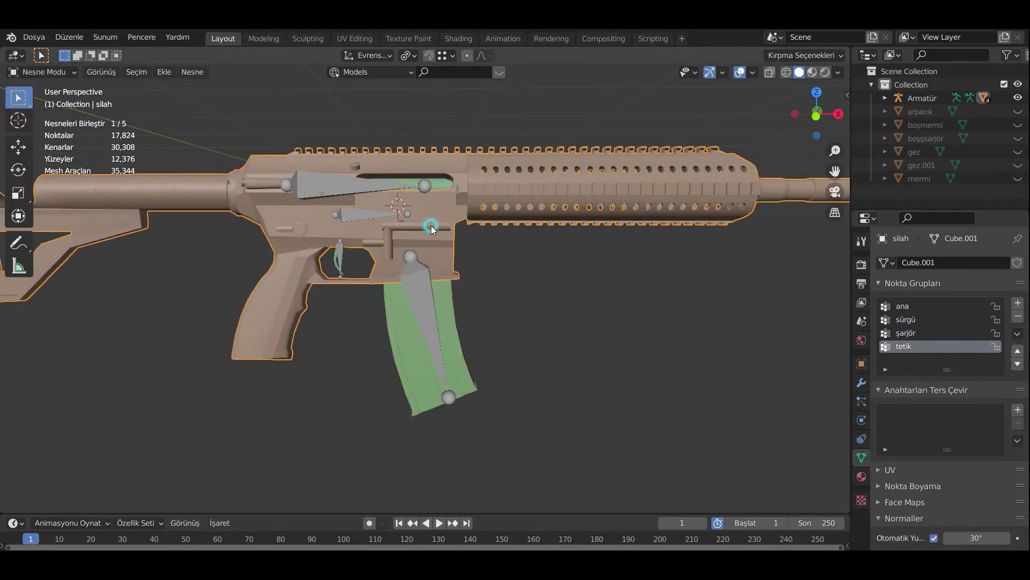
pyautogui.press('Tab')
pyautogui.press('a')
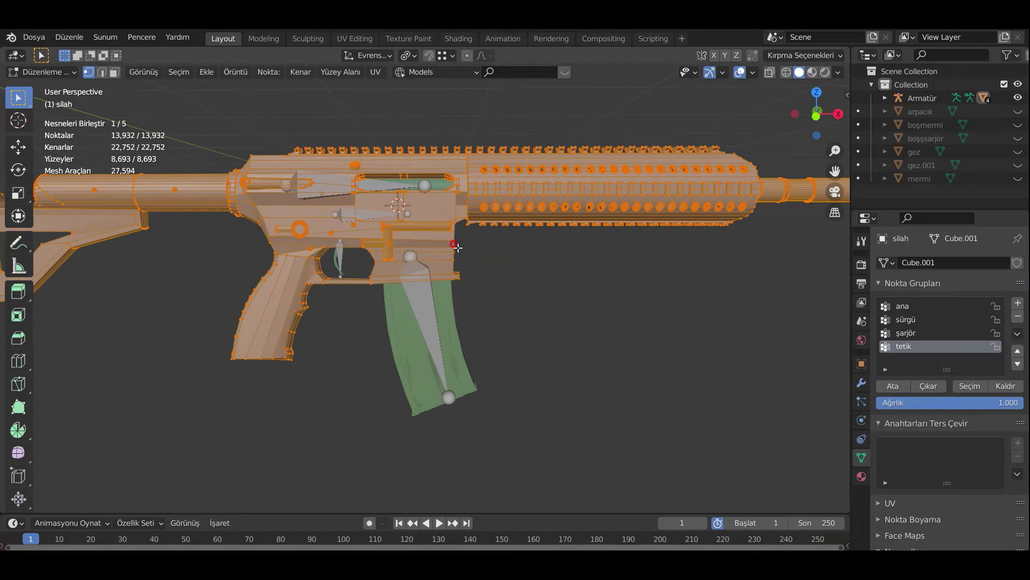
pyautogui.click(921, 307)
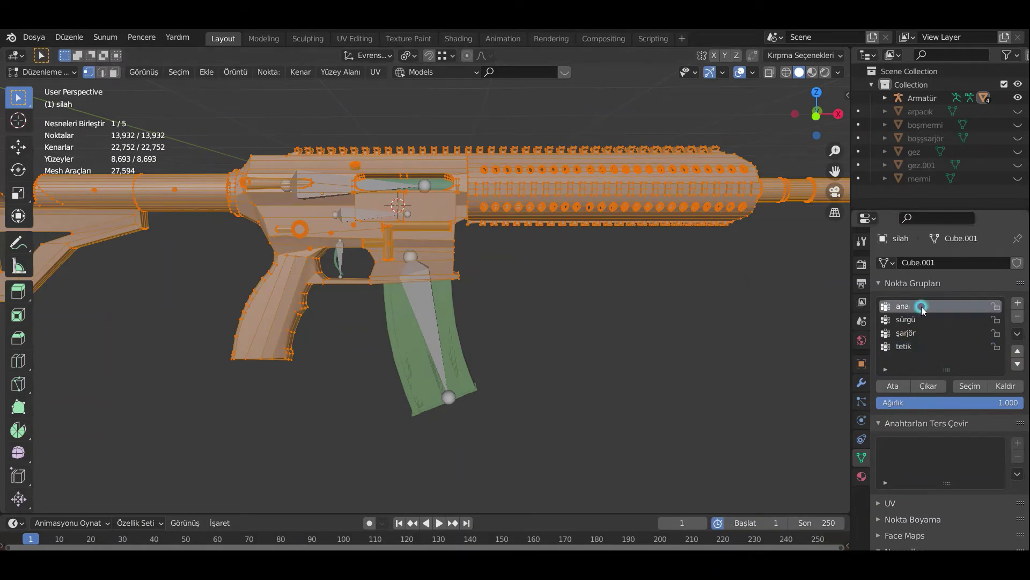
pyautogui.click(895, 386)
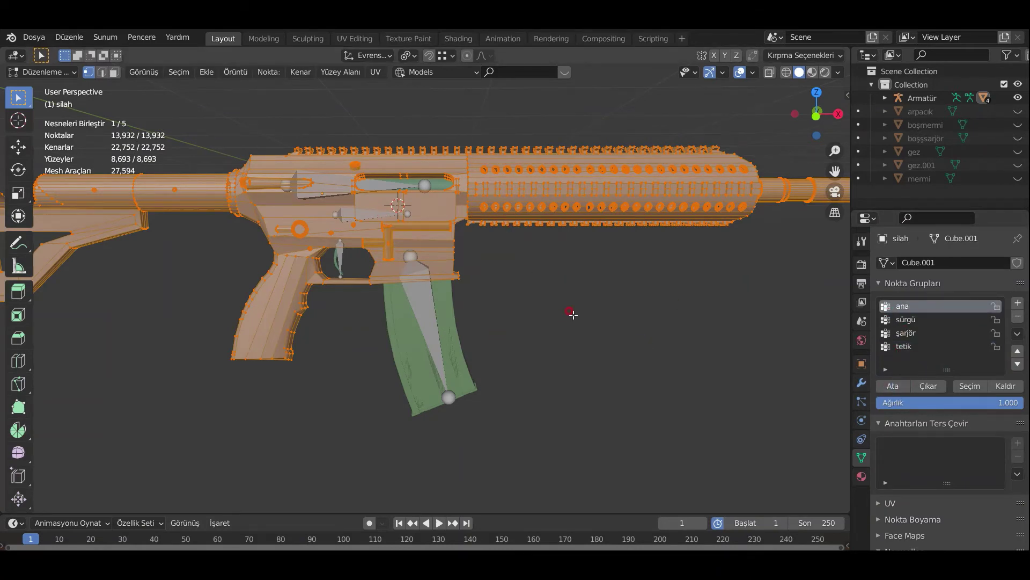
pyautogui.press('Tab')
# Step: Assign all of the trigger mesh's vertices to the tetik vertex group
pyautogui.click(337, 268)
pyautogui.press('Tab')
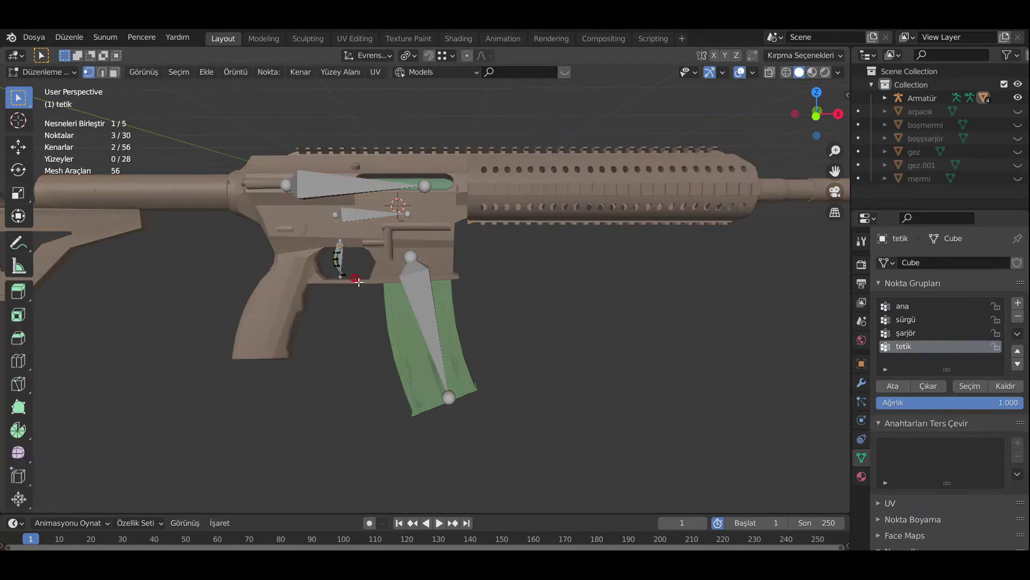
pyautogui.press('a')
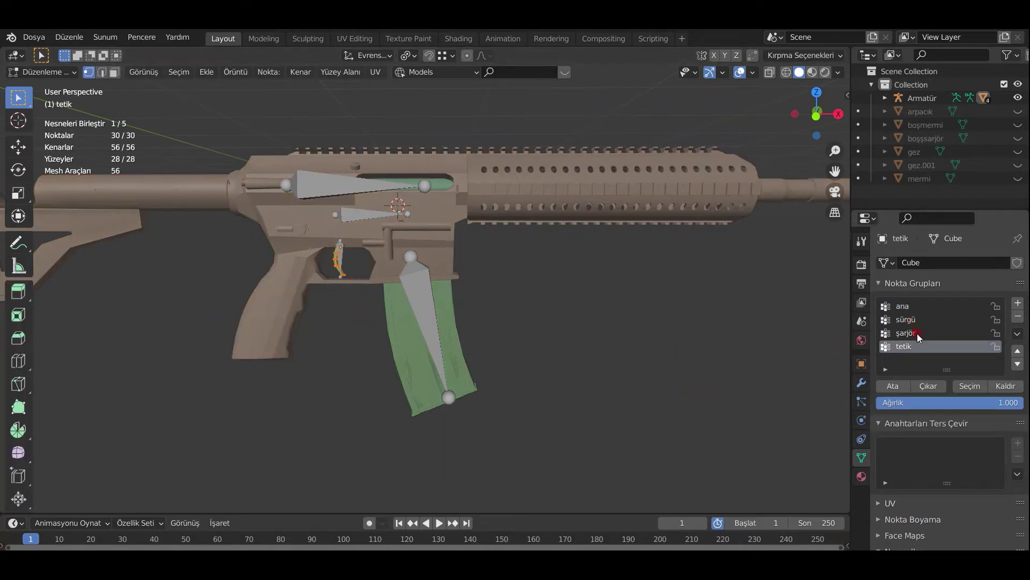
pyautogui.click(916, 334)
pyautogui.click(916, 346)
pyautogui.press('Tab')
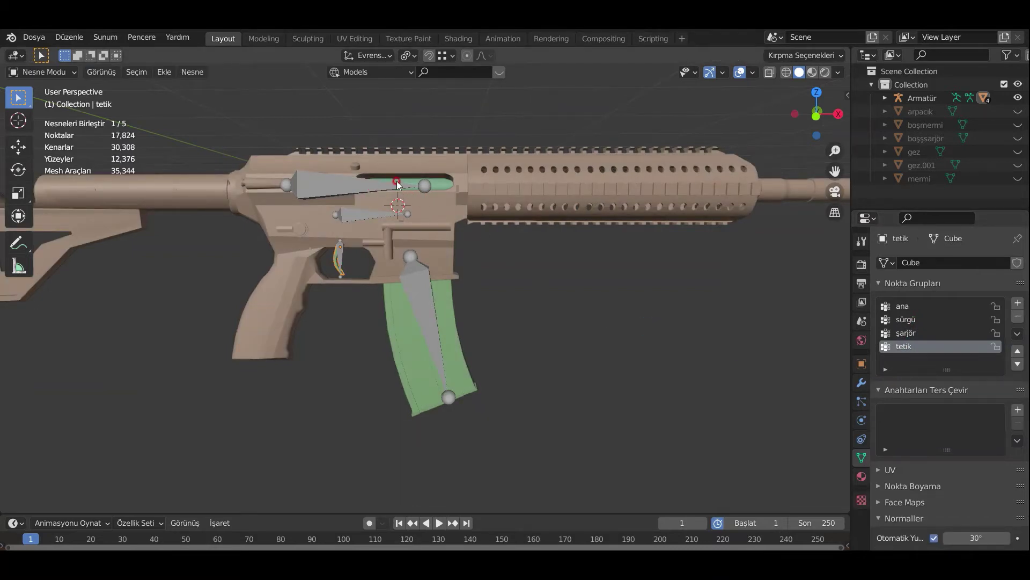
# Step: Assign the slide mesh's vertices to the sürgü vertex group, then reselect the armature
pyautogui.click(412, 186)
pyautogui.click(440, 187)
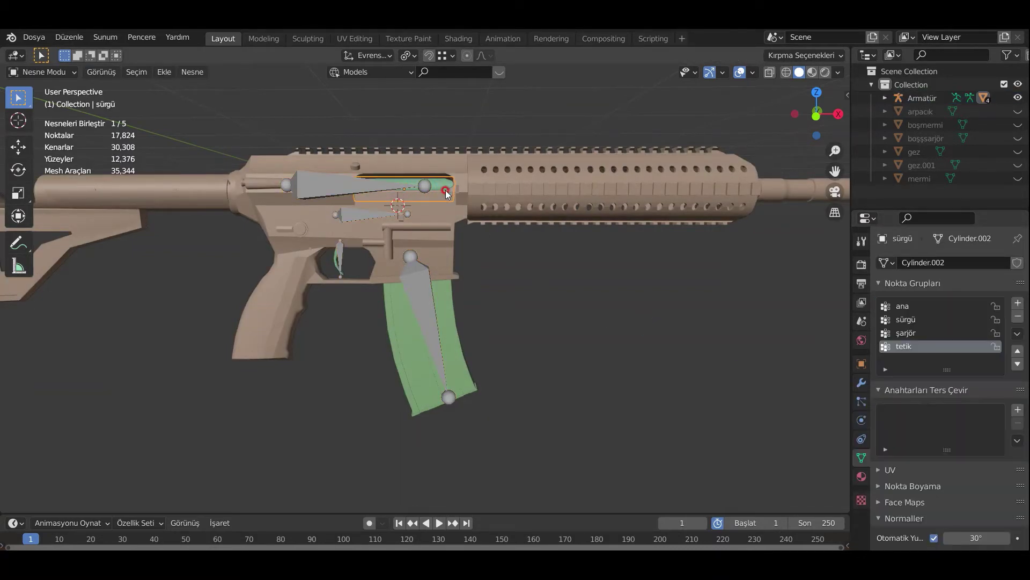
pyautogui.press('Tab')
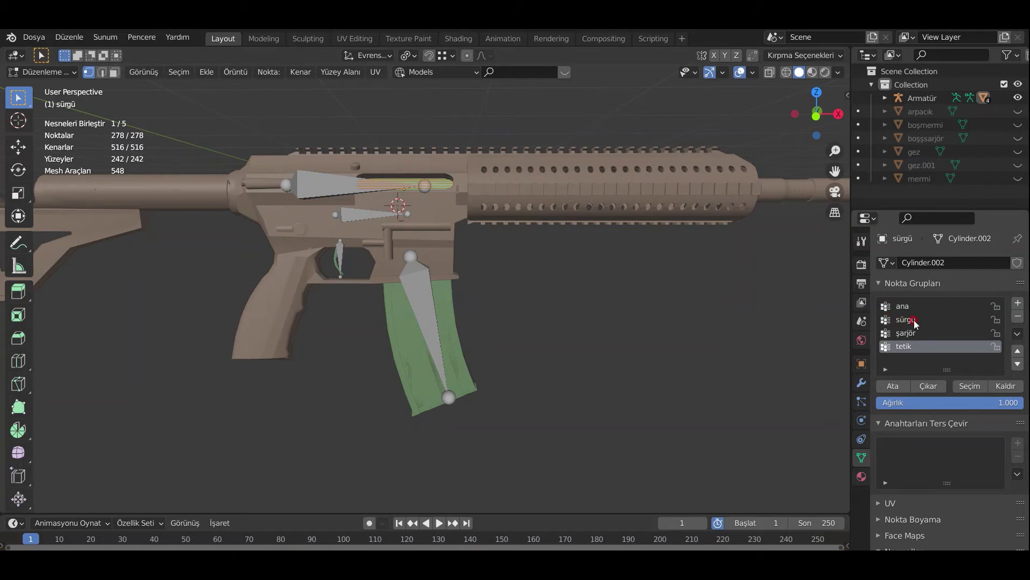
pyautogui.click(914, 320)
pyautogui.click(896, 387)
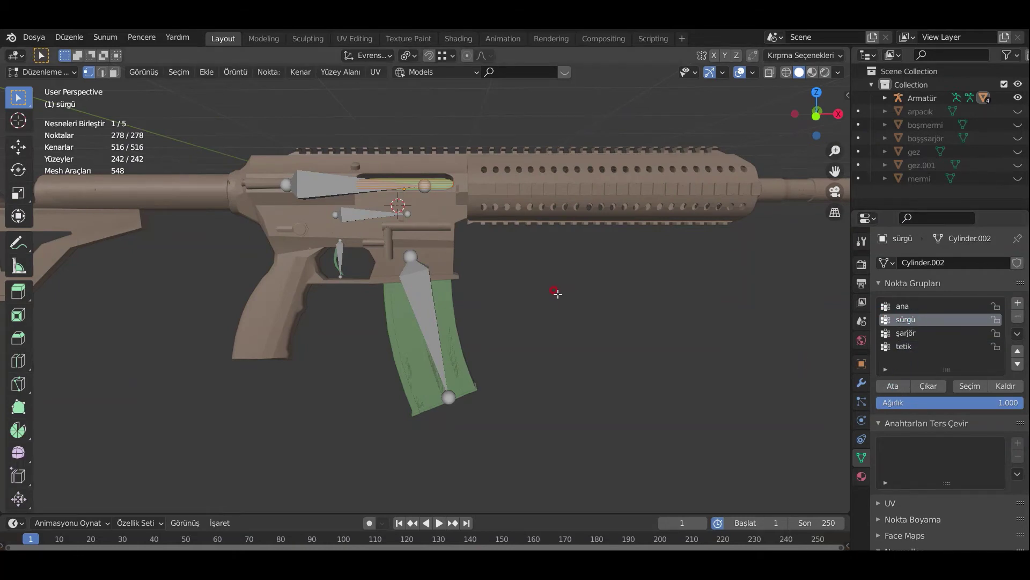
pyautogui.press('Tab')
pyautogui.click(43, 72)
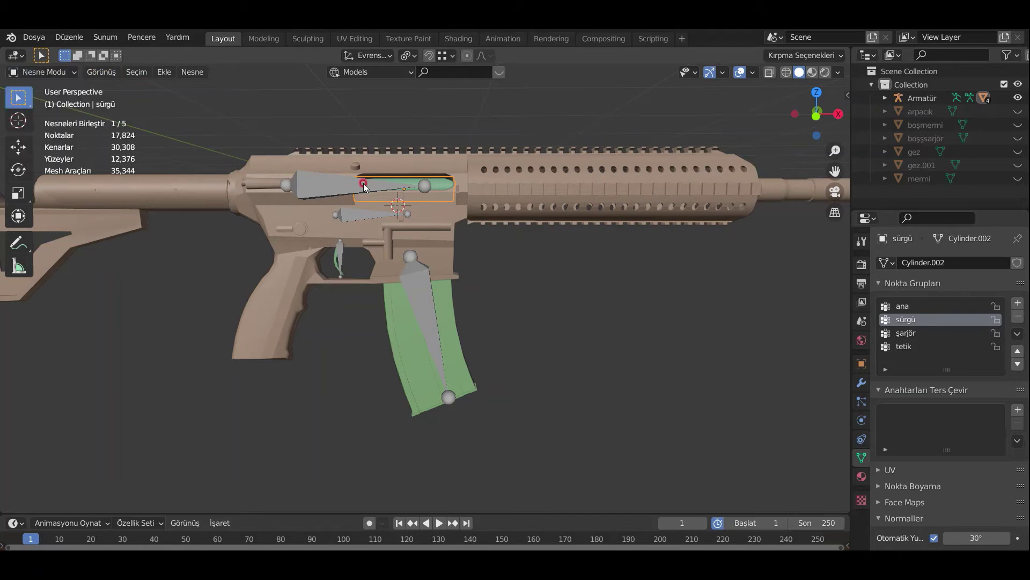
pyautogui.click(364, 185)
pyautogui.press('Tab')
pyautogui.press('Tab')
# Step: Switch the armature to Pose Mode and pull the magazine bone down out of the rifle
pyautogui.click(43, 72)
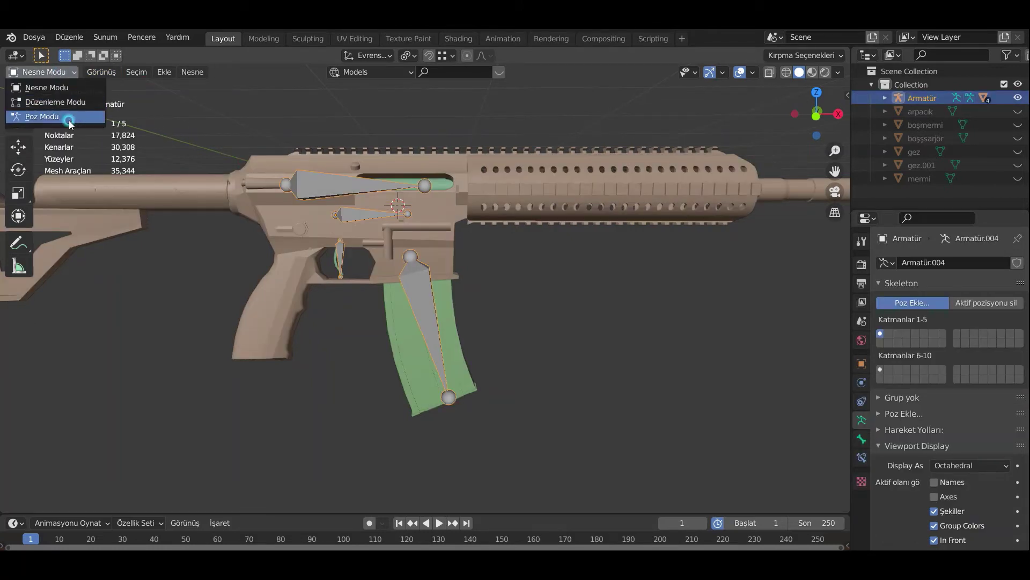
pyautogui.click(69, 121)
pyautogui.press('KP_1')
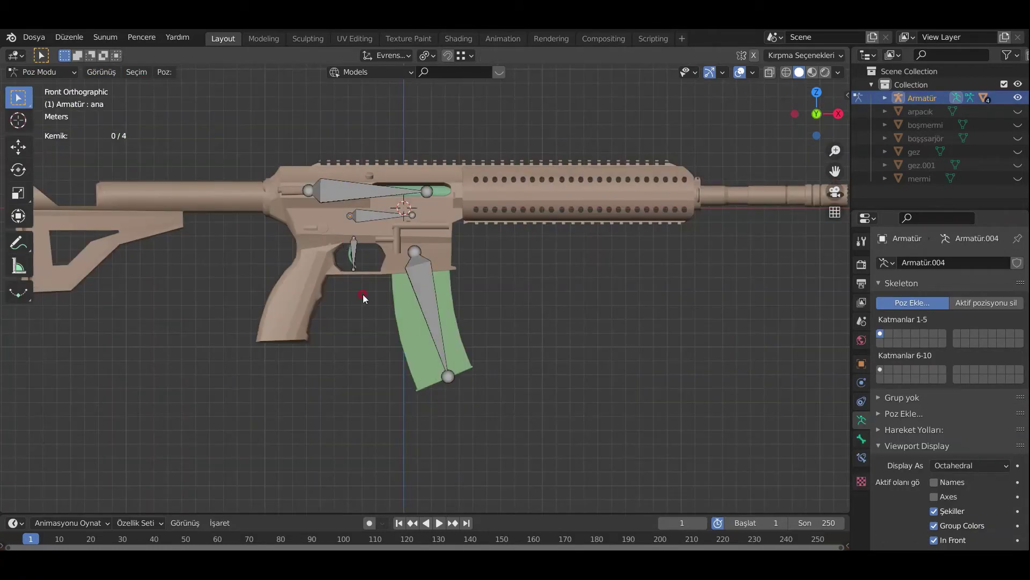
pyautogui.press('g')
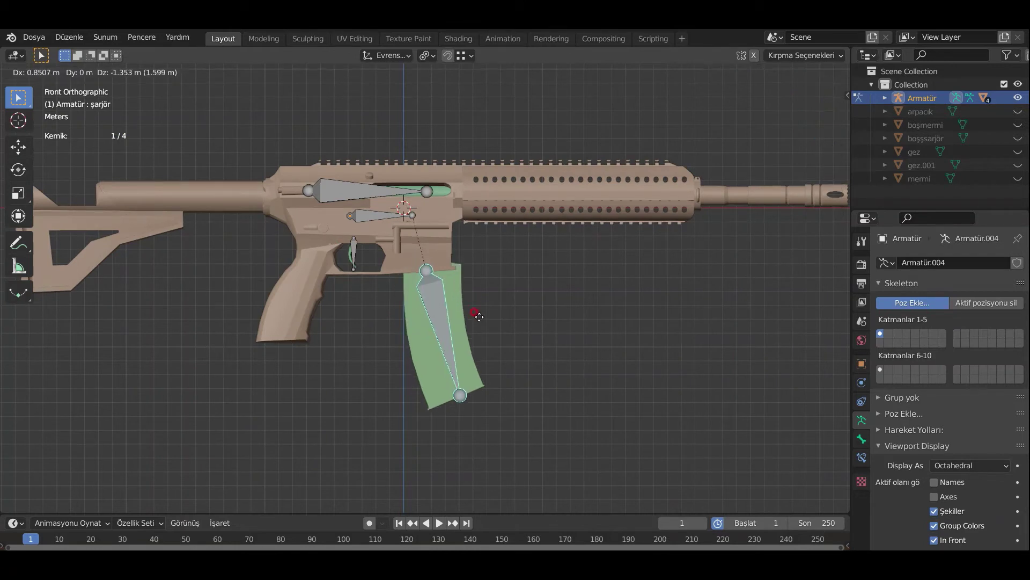
pyautogui.click(591, 349)
# Step: Test-move the slide bone and rotate the trigger bone, cancelling each change
pyautogui.click(434, 197)
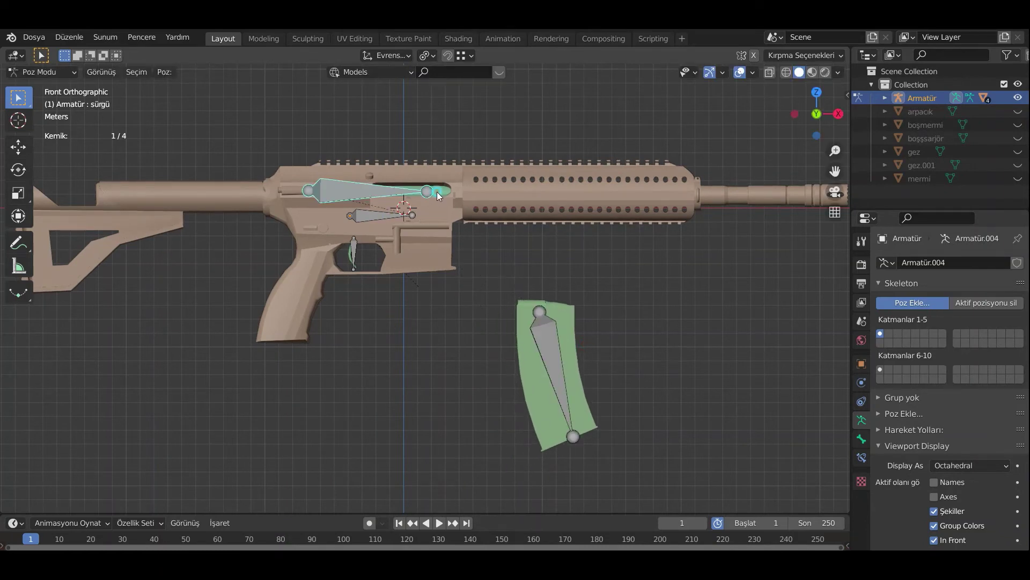
pyautogui.press('g')
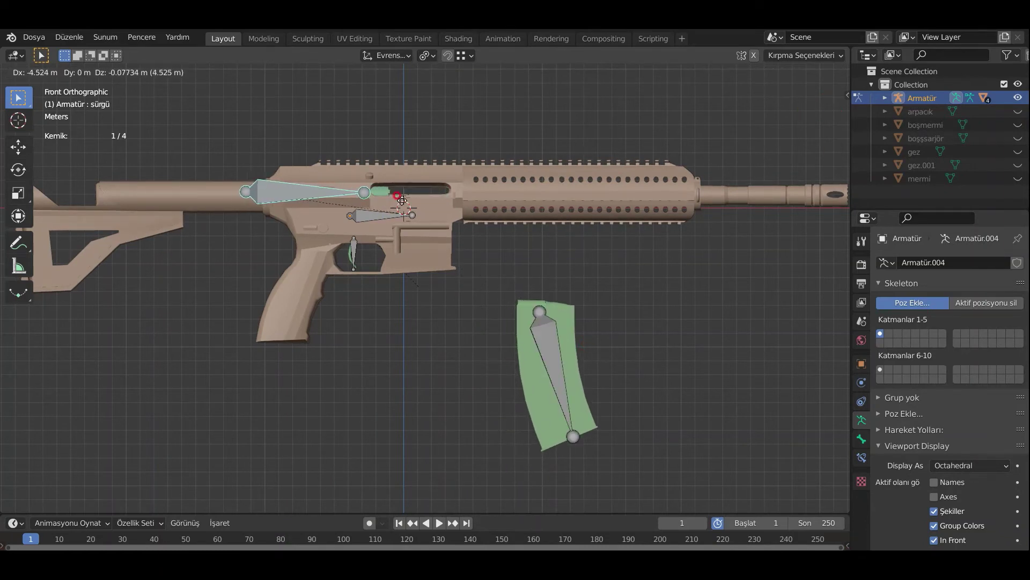
pyautogui.rightClick(384, 204)
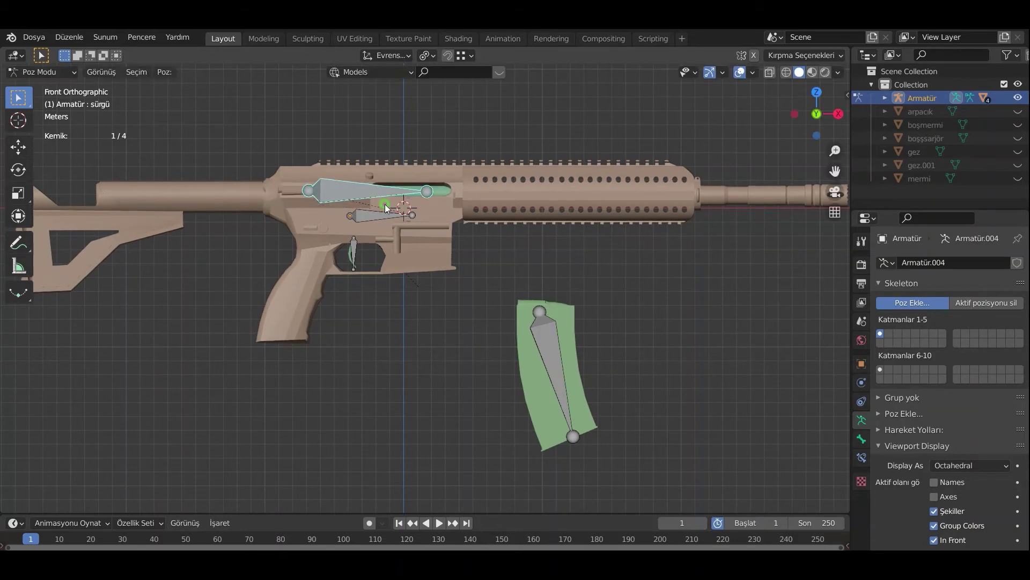
pyautogui.press('r')
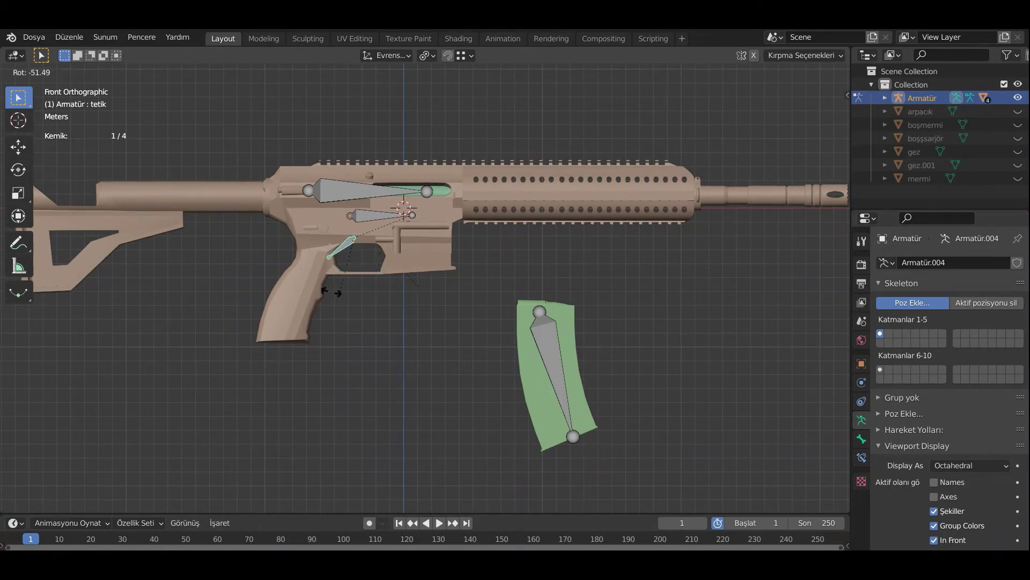
pyautogui.rightClick(389, 292)
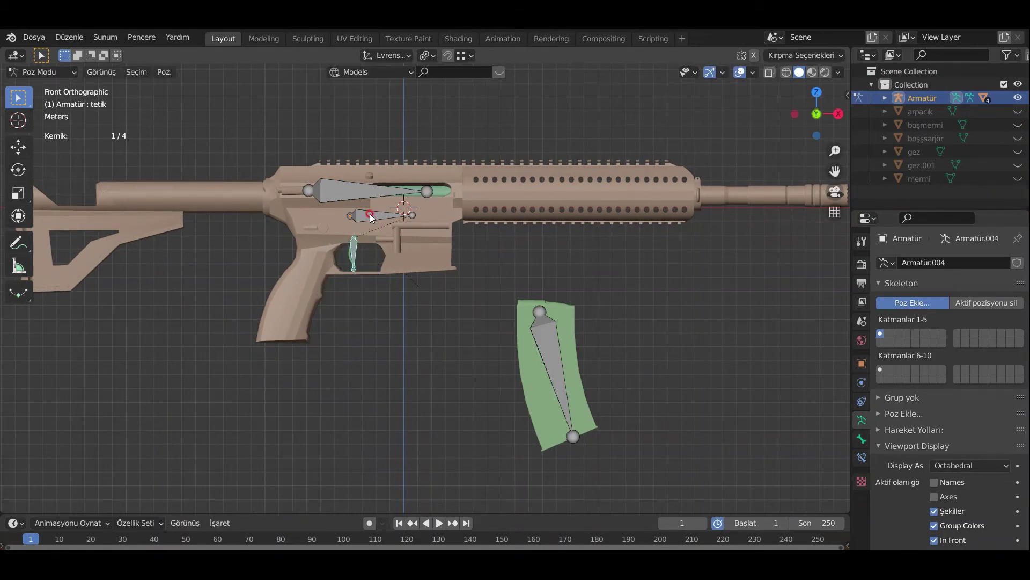
pyautogui.press('g')
pyautogui.rightClick(434, 303)
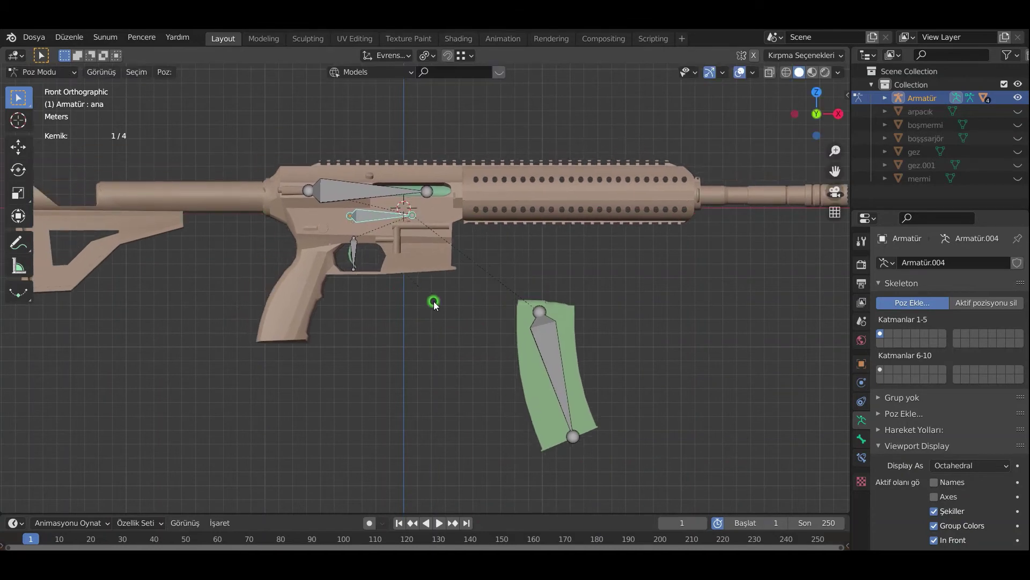
# Step: Reset the magazine bone to rest and turn off In Front so bones hide inside the rifle
pyautogui.click(538, 340)
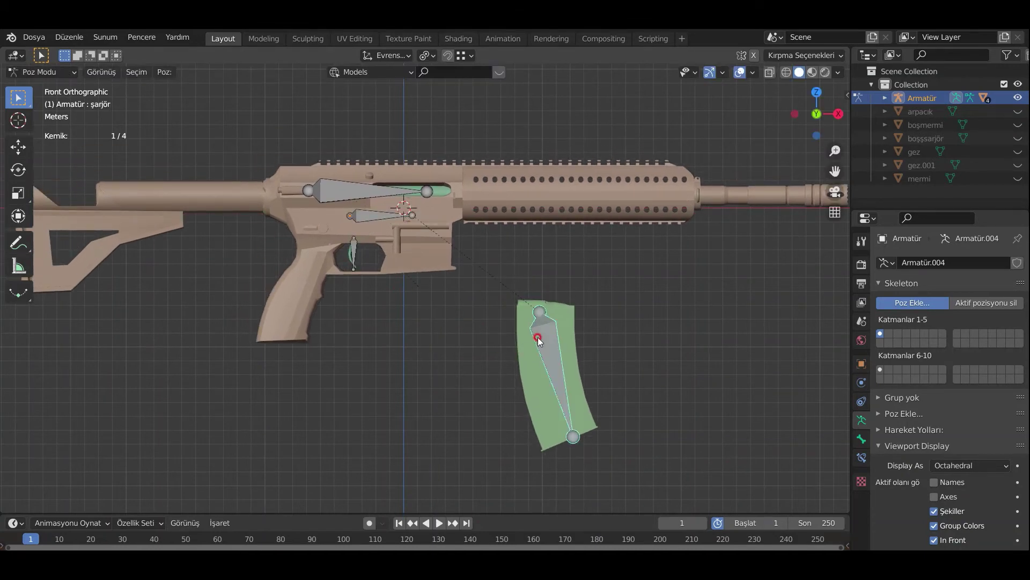
pyautogui.hotkey('alt', 'g')
pyautogui.click(530, 323)
pyautogui.moveTo(527, 293)
pyautogui.mouseDown(button='middle')
pyautogui.moveTo(497, 331)
pyautogui.moveTo(713, 328)
pyautogui.moveTo(739, 282)
pyautogui.moveTo(615, 293)
pyautogui.mouseUp(button='middle')
pyautogui.click(935, 540)
pyautogui.moveTo(463, 262)
pyautogui.mouseDown(button='middle')
pyautogui.moveTo(546, 278)
pyautogui.moveTo(567, 233)
pyautogui.moveTo(486, 352)
pyautogui.mouseUp(button='middle')
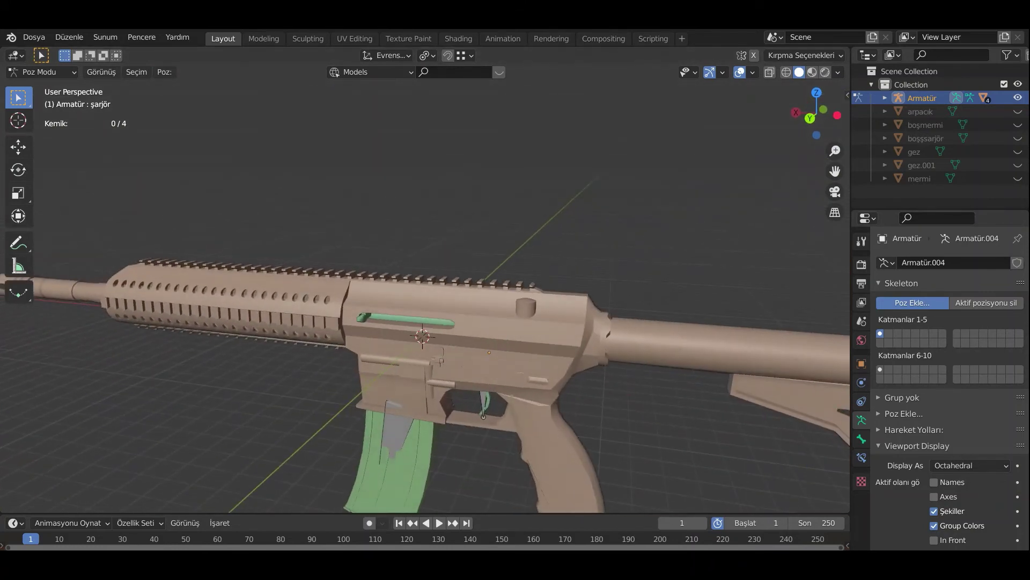
# Step: Slide the sürgü bone along X, toggling In Front to select it
pyautogui.click(934, 541)
pyautogui.click(427, 317)
pyautogui.scroll(3, 438, 394)
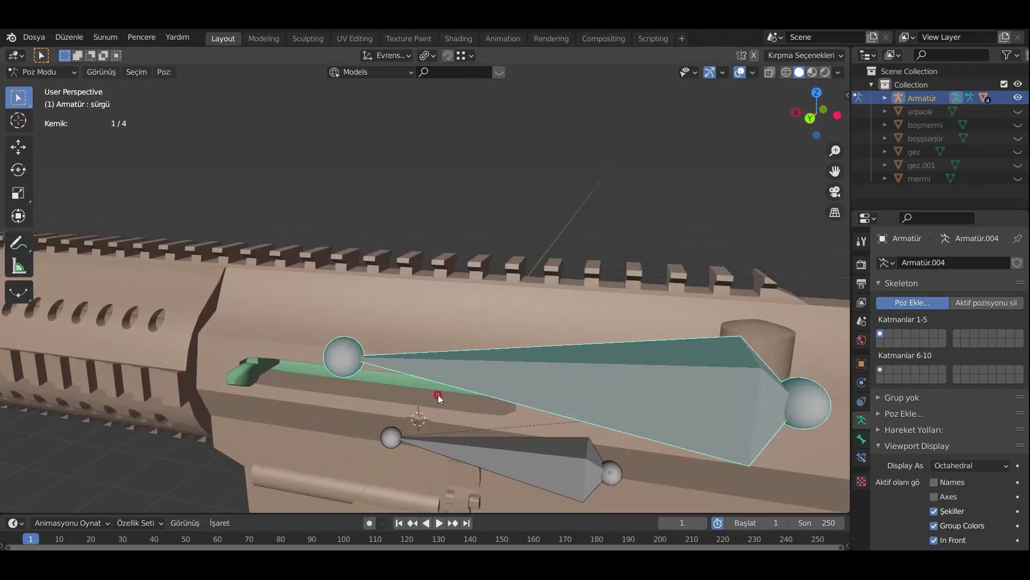
pyautogui.scroll(2, 438, 395)
pyautogui.click(934, 540)
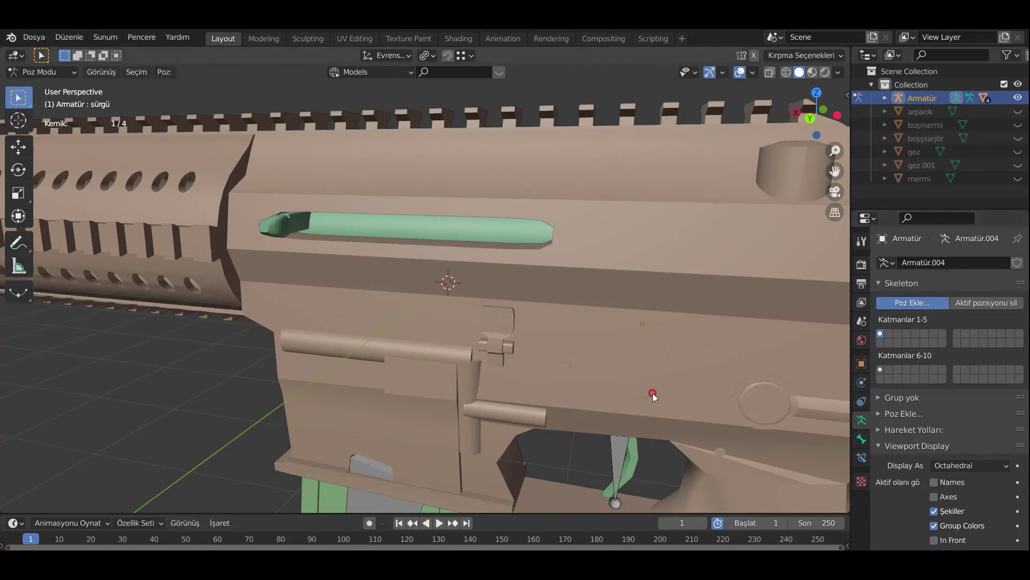
pyautogui.press('g')
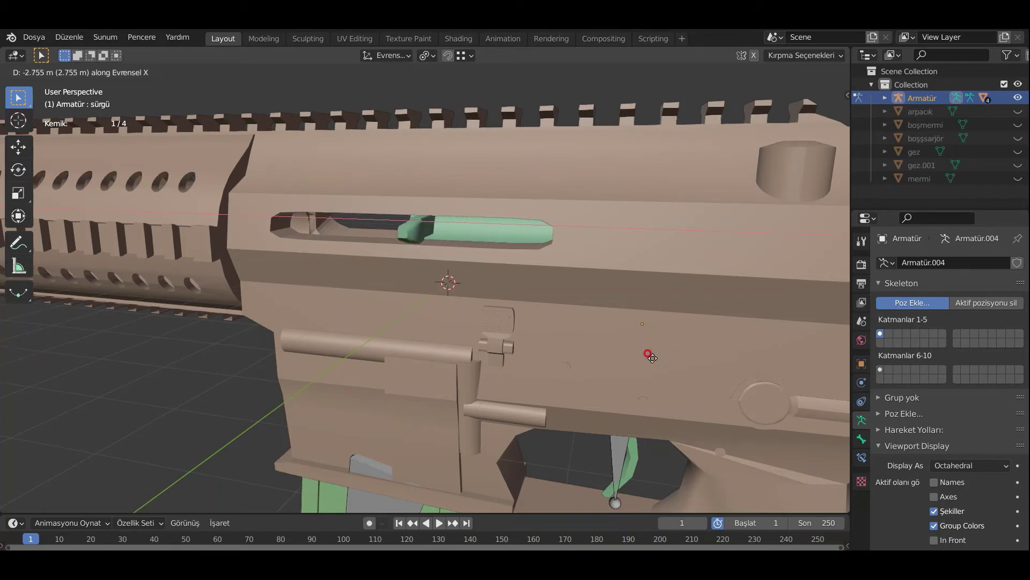
pyautogui.click(570, 330)
# Step: Deselect the bone, orbit the rifle, and toggle Edit Mode back to Pose Mode
pyautogui.scroll(-4, 557, 324)
pyautogui.click(697, 404)
pyautogui.moveTo(698, 404)
pyautogui.mouseDown(button='middle')
pyautogui.moveTo(619, 386)
pyautogui.moveTo(651, 375)
pyautogui.moveTo(688, 384)
pyautogui.mouseUp(button='middle')
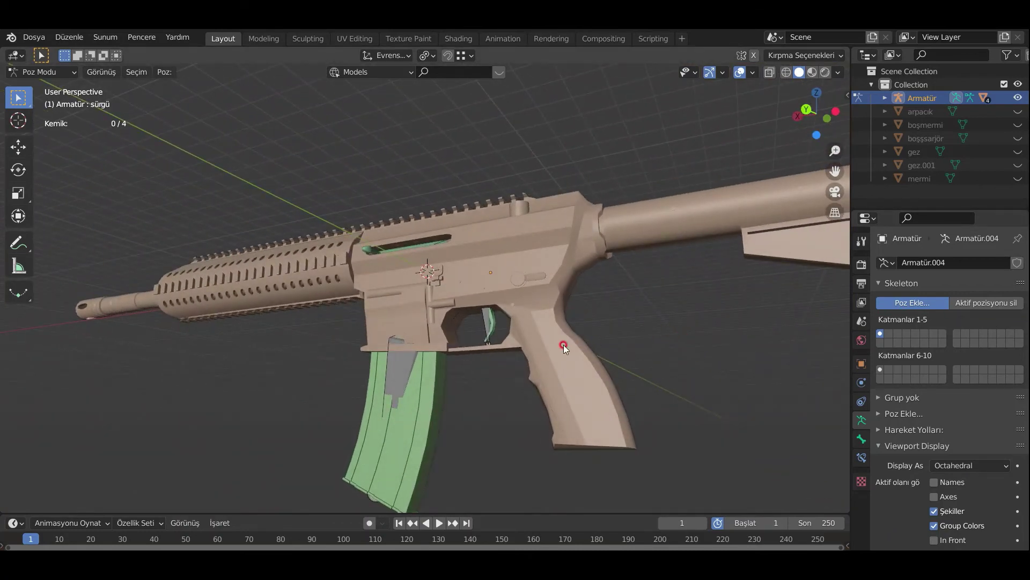
pyautogui.press('Tab')
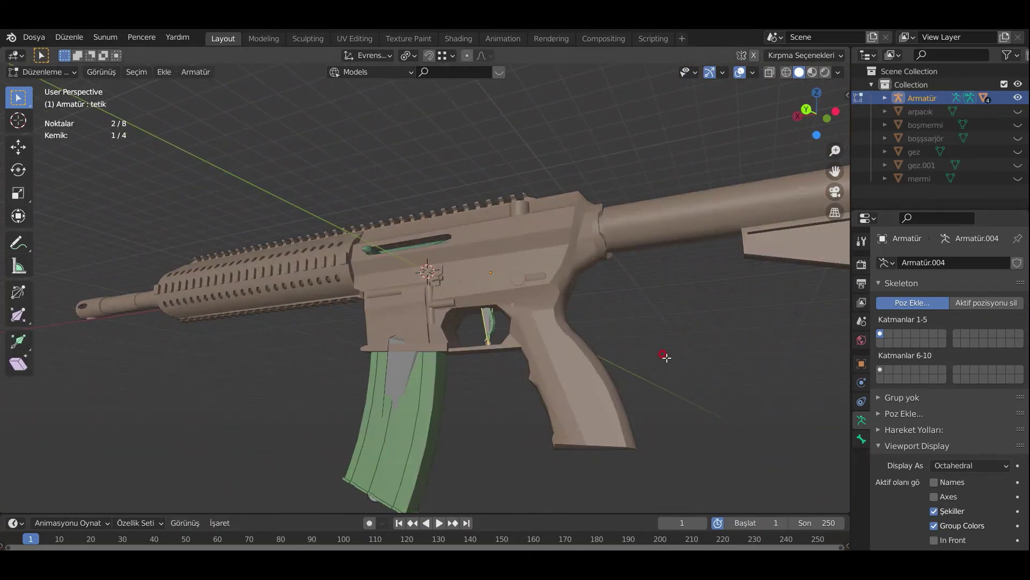
pyautogui.press('Tab')
# Step: Switch to Object Mode and orbit to a front three-quarter view of the rifle
pyautogui.click(63, 69)
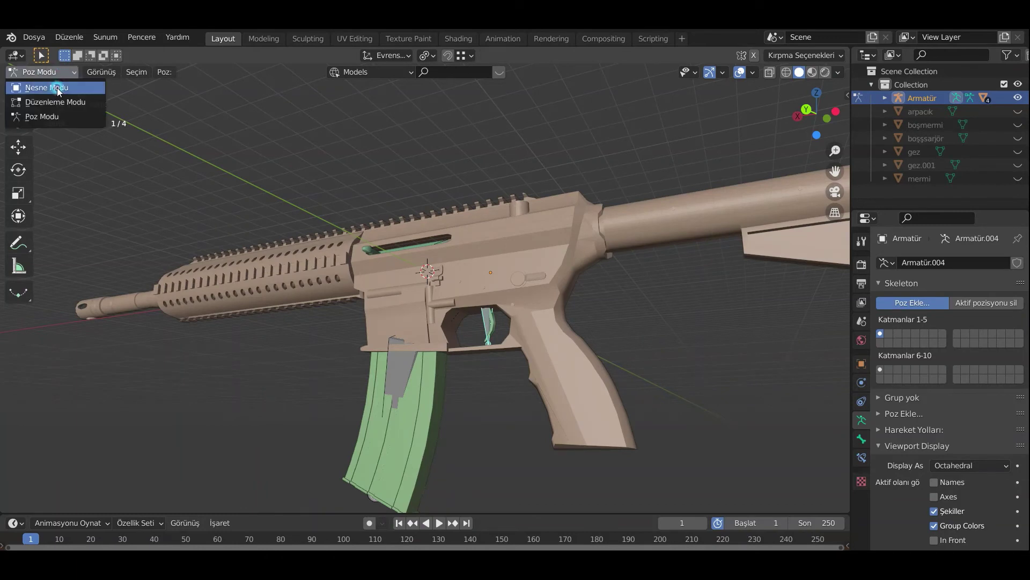
pyautogui.click(43, 86)
pyautogui.moveTo(249, 315)
pyautogui.mouseDown(button='middle')
pyautogui.moveTo(452, 402)
pyautogui.moveTo(413, 359)
pyautogui.mouseUp(button='middle')
pyautogui.click(414, 359)
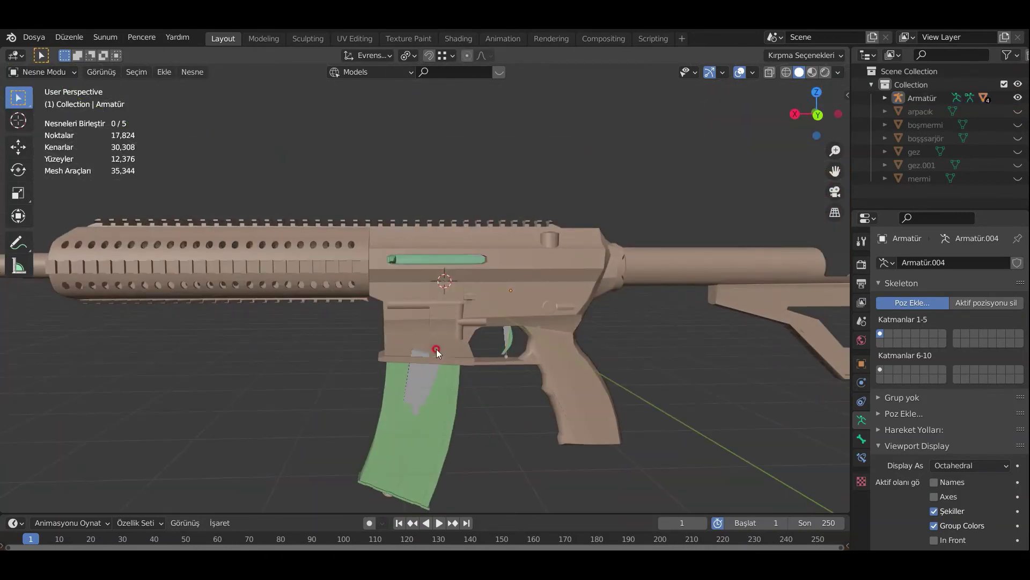
pyautogui.click(511, 336)
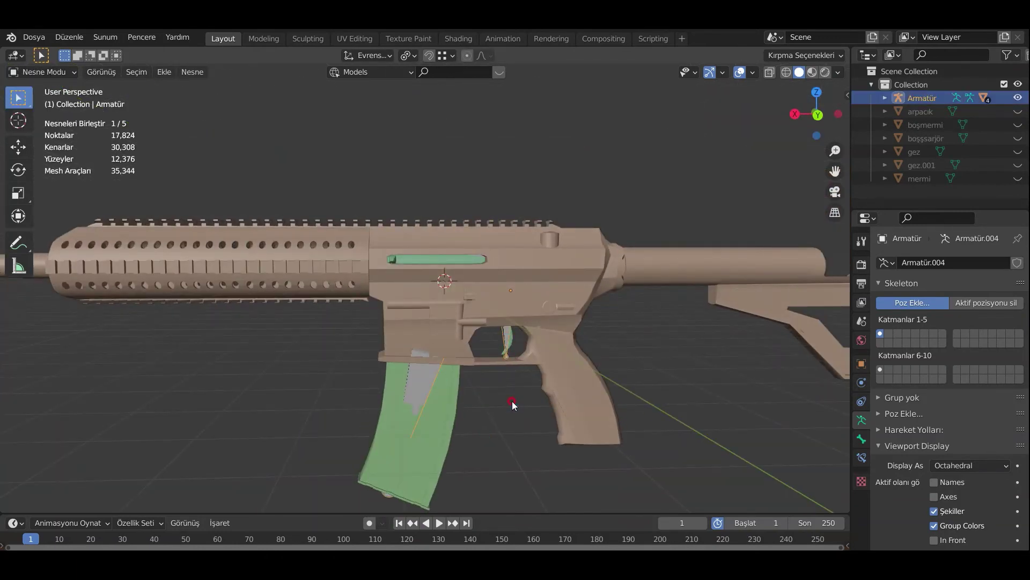
pyautogui.click(512, 401)
pyautogui.moveTo(502, 392)
pyautogui.mouseDown(button='middle')
pyautogui.moveTo(520, 353)
pyautogui.moveTo(414, 392)
pyautogui.moveTo(323, 391)
pyautogui.moveTo(623, 259)
pyautogui.mouseUp(button='middle')
# Step: Turn on Material Preview shading and orbit to a side view of the textured rifle
pyautogui.click(812, 72)
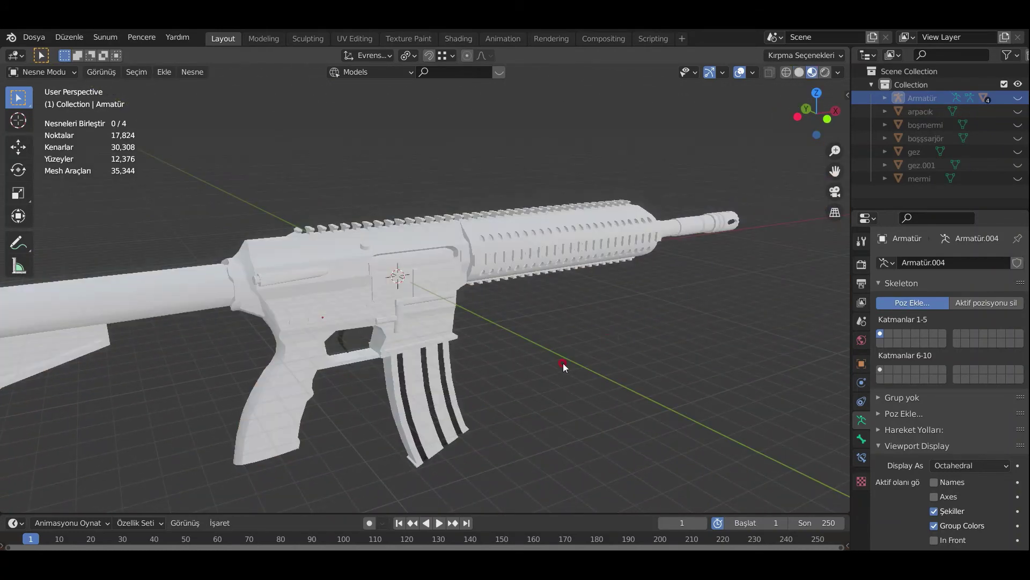
pyautogui.moveTo(607, 355)
pyautogui.mouseDown(button='middle')
pyautogui.moveTo(584, 339)
pyautogui.moveTo(516, 361)
pyautogui.mouseUp(button='middle')
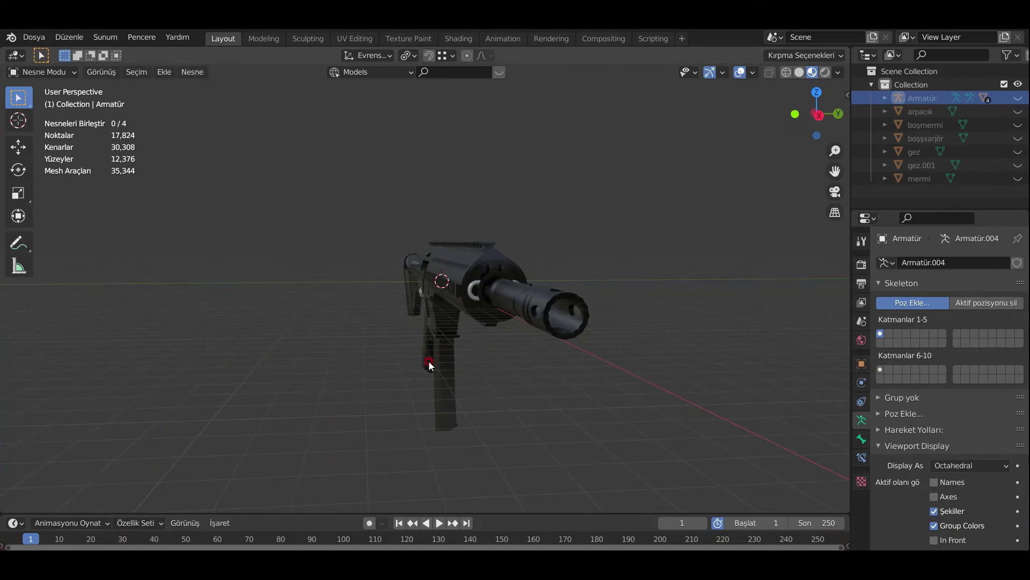
pyautogui.moveTo(382, 356)
pyautogui.mouseDown(button='middle')
pyautogui.moveTo(471, 359)
pyautogui.moveTo(471, 316)
pyautogui.moveTo(442, 406)
pyautogui.moveTo(516, 396)
pyautogui.mouseUp(button='middle')
pyautogui.scroll(3, 471, 314)
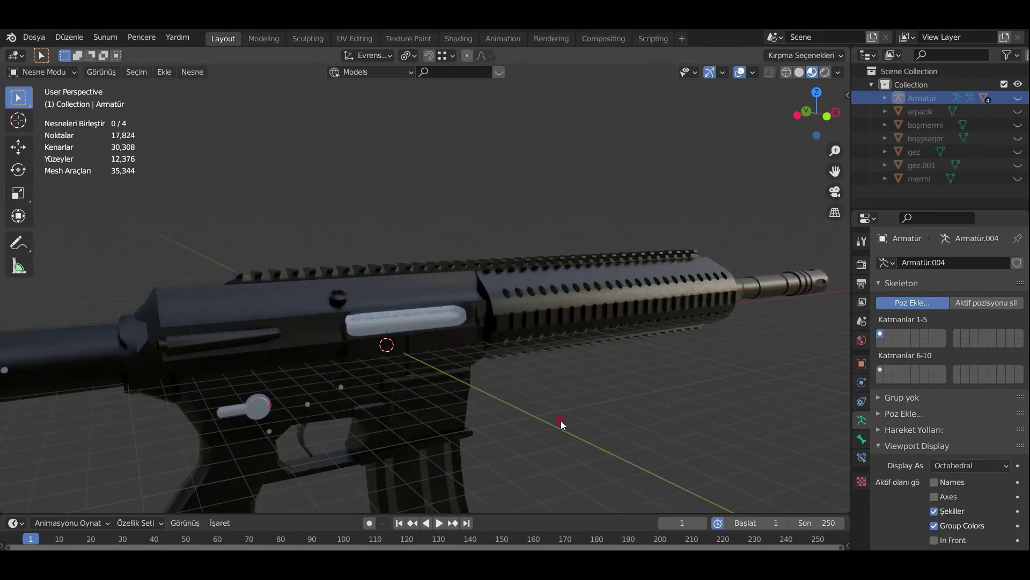
# Step: Unhide all parts with Alt+H, then hide the gez.001 rear sight
pyautogui.hotkey('alt', 'h')
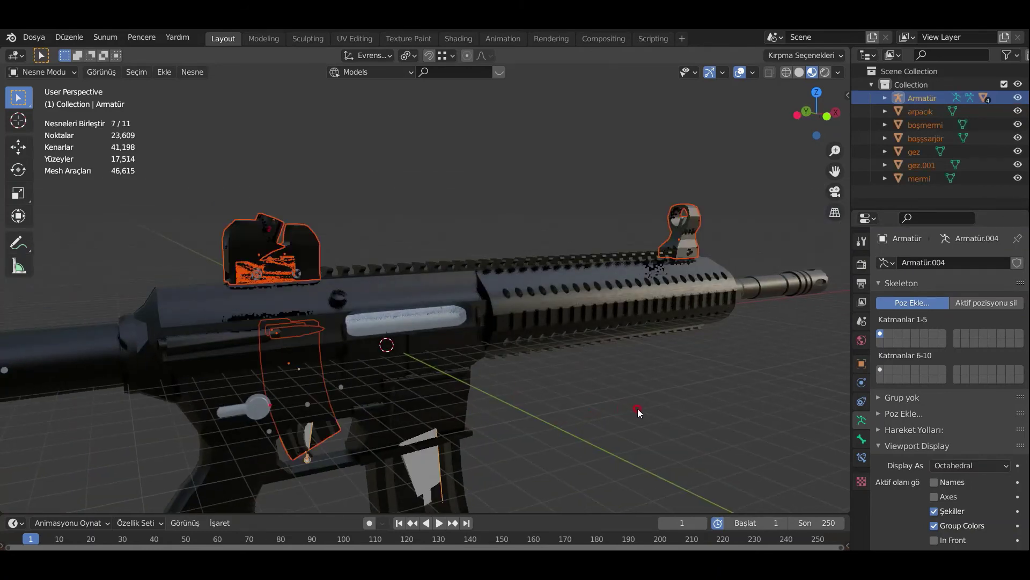
pyautogui.click(640, 408)
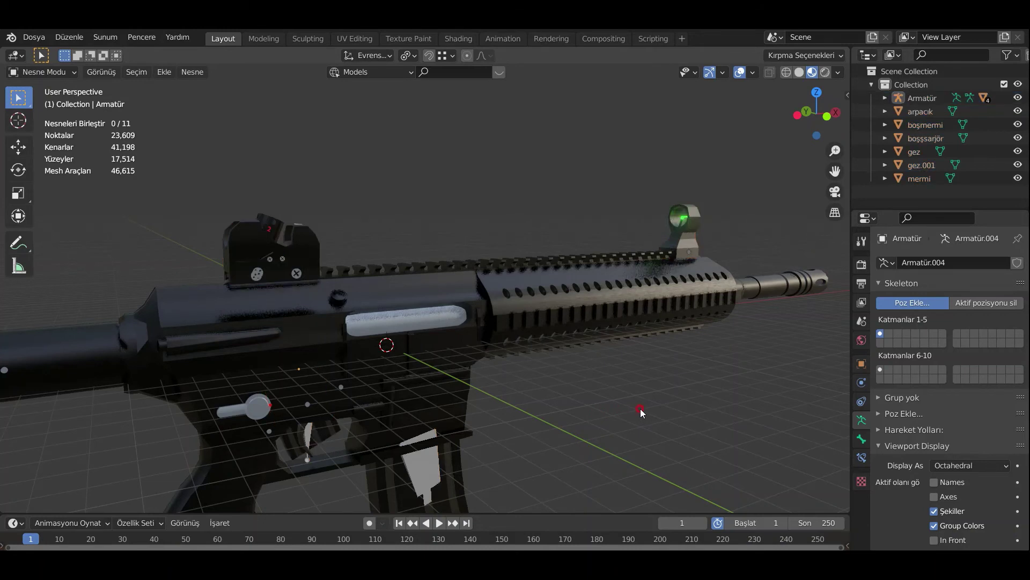
pyautogui.click(317, 269)
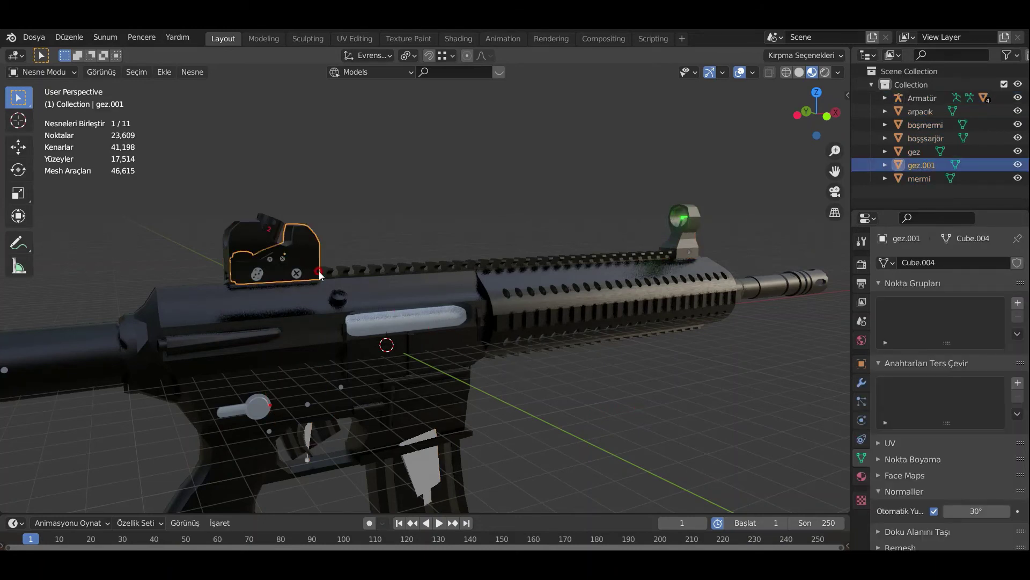
pyautogui.press('h')
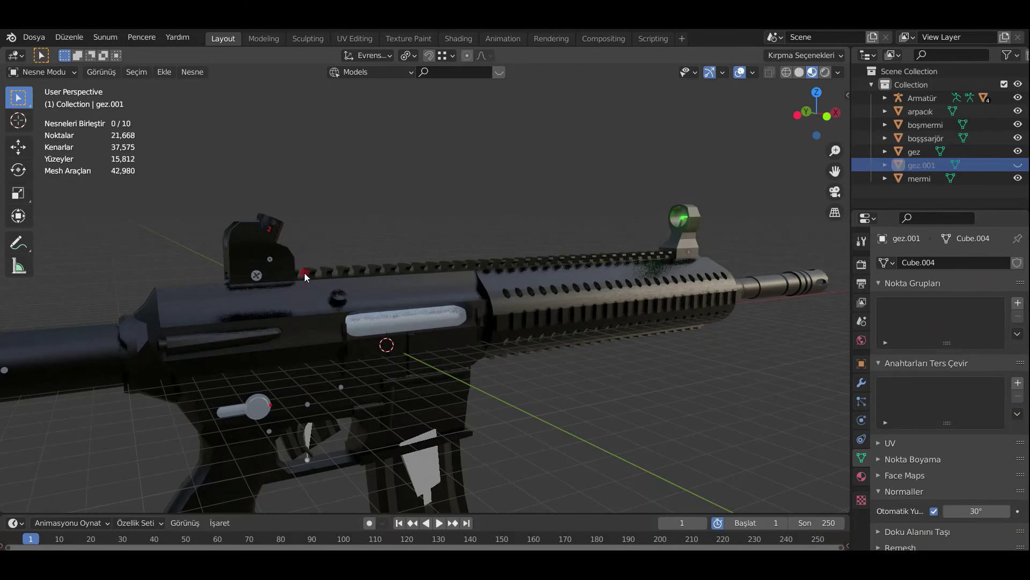
# Step: Orbit and zoom around the rifle, framing the gez rear sight
pyautogui.scroll(2, 304, 273)
pyautogui.moveTo(303, 298)
pyautogui.mouseDown(button='middle')
pyautogui.moveTo(570, 330)
pyautogui.moveTo(628, 319)
pyautogui.moveTo(617, 330)
pyautogui.mouseUp(button='middle')
pyautogui.scroll(4, 617, 330)
pyautogui.scroll(-2, 382, 293)
pyautogui.scroll(-4, 348, 244)
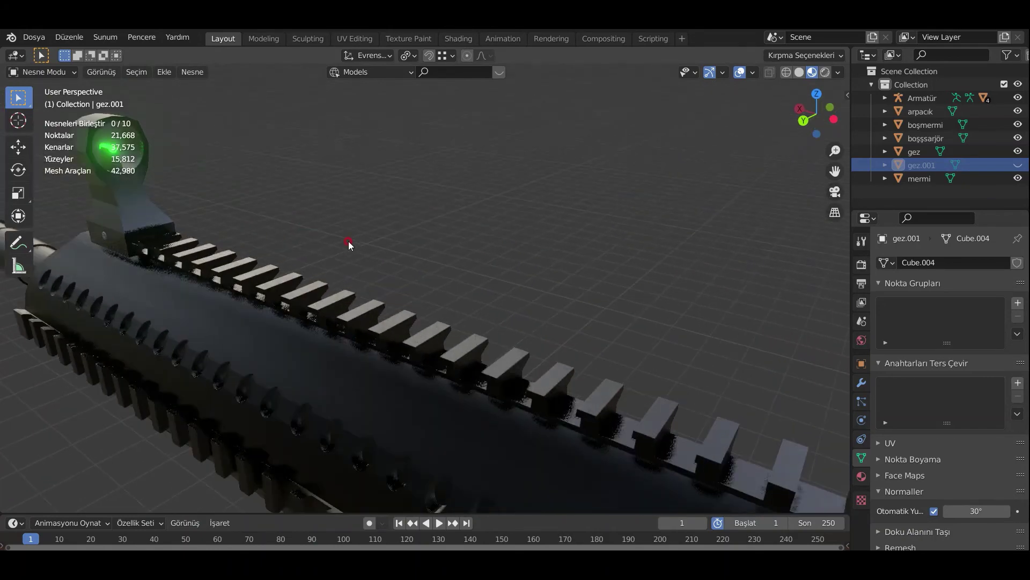
pyautogui.scroll(3, 265, 228)
pyautogui.scroll(-1, 266, 228)
pyautogui.scroll(-4, 282, 259)
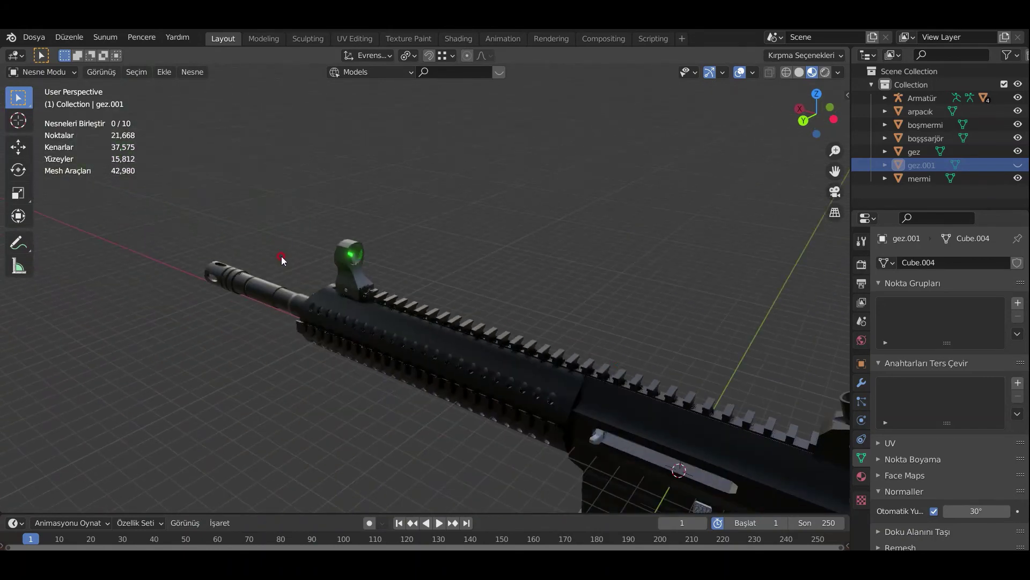
pyautogui.keyDown('shift'); pyautogui.moveTo(669, 400); pyautogui.dragTo(587, 372, button='middle'); pyautogui.keyUp('shift')
pyautogui.click(587, 371)
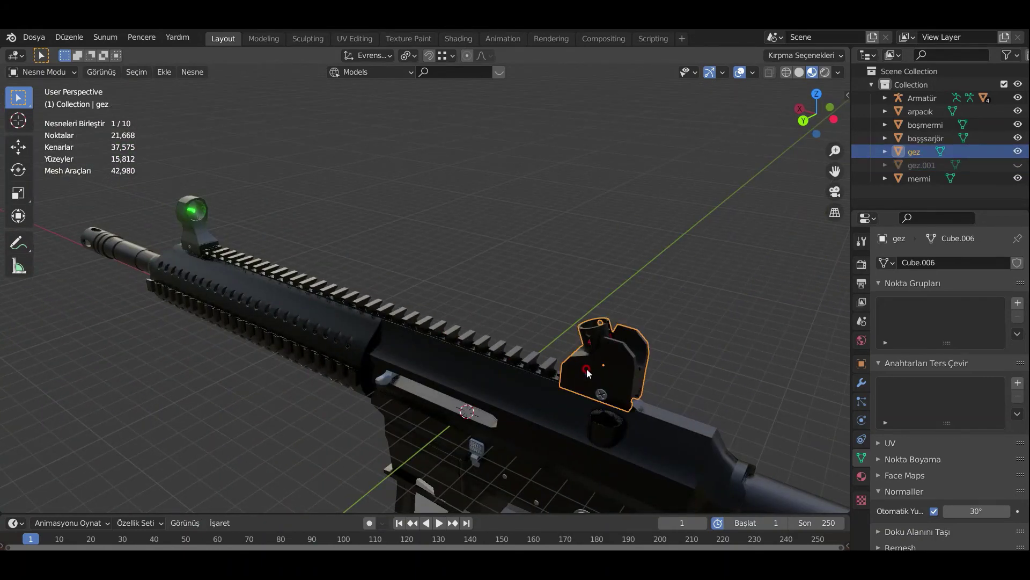
pyautogui.press('KP_Decimal')
pyautogui.scroll(-3, 587, 371)
pyautogui.moveTo(578, 359); pyautogui.dragTo(620, 337, button='middle')
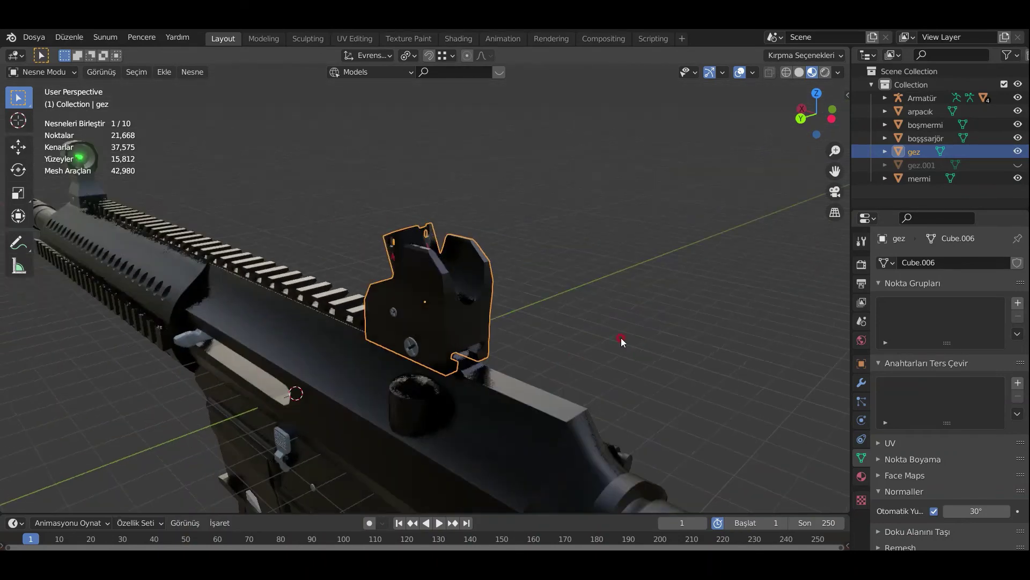
pyautogui.click(653, 369)
pyautogui.moveTo(652, 369); pyautogui.dragTo(568, 345, button='middle')
# Step: Hide the gez and arpacık sights and make gez.001 visible again in the Outliner
pyautogui.click(419, 276)
pyautogui.keyDown('shift'); pyautogui.click(430, 217); pyautogui.keyUp('shift')
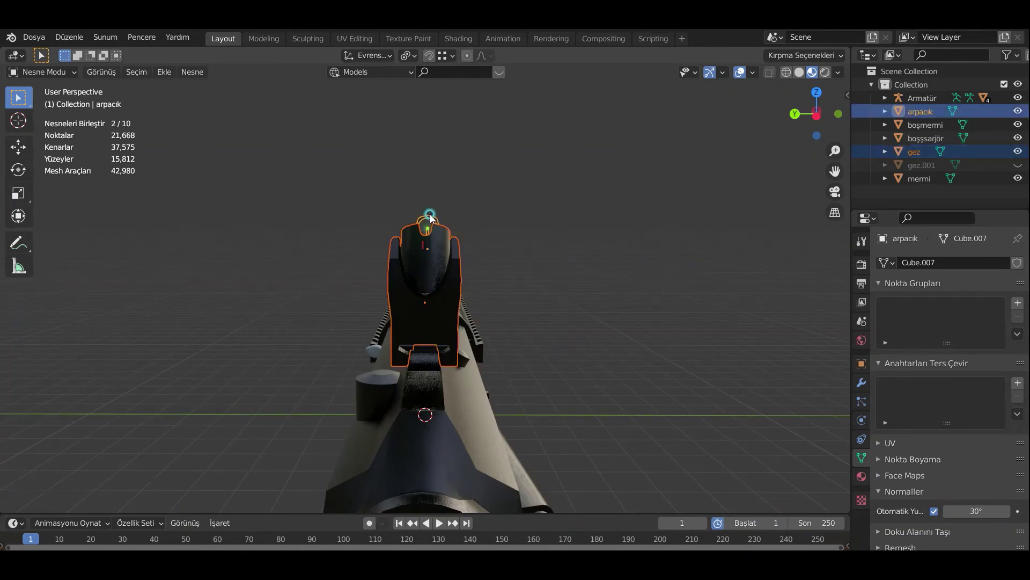
pyautogui.press('h')
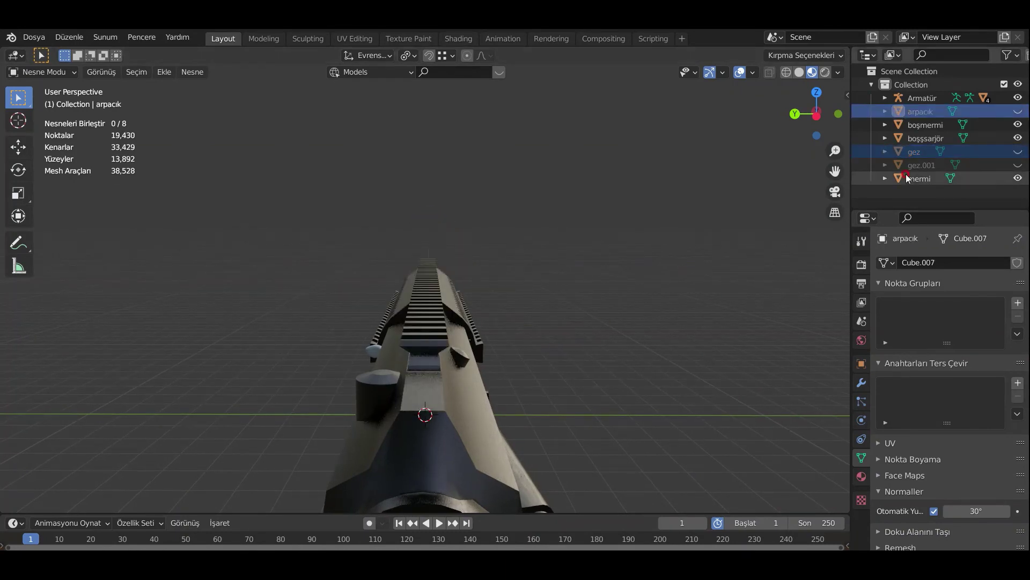
pyautogui.click(1018, 124)
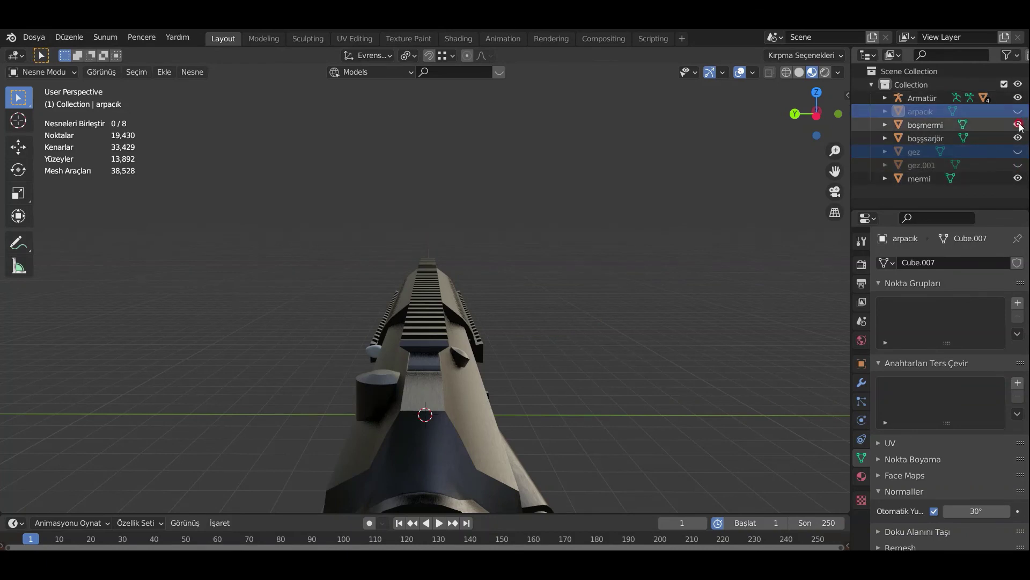
pyautogui.click(1019, 166)
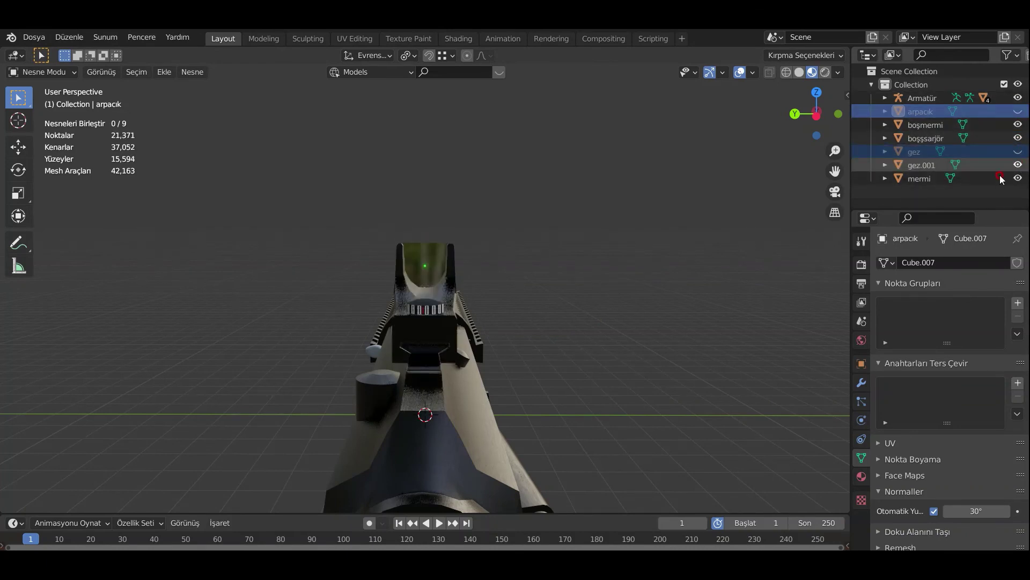
pyautogui.moveTo(704, 318)
pyautogui.mouseDown(button='middle')
pyautogui.moveTo(678, 319)
pyautogui.moveTo(614, 373)
pyautogui.moveTo(497, 324)
pyautogui.moveTo(514, 343)
pyautogui.moveTo(207, 349)
pyautogui.moveTo(206, 376)
pyautogui.moveTo(256, 380)
pyautogui.moveTo(254, 396)
pyautogui.moveTo(315, 413)
pyautogui.moveTo(506, 388)
pyautogui.moveTo(520, 326)
pyautogui.moveTo(534, 326)
pyautogui.moveTo(511, 328)
pyautogui.moveTo(507, 339)
pyautogui.moveTo(525, 330)
pyautogui.moveTo(628, 363)
pyautogui.moveTo(485, 316)
pyautogui.mouseUp(button='middle')
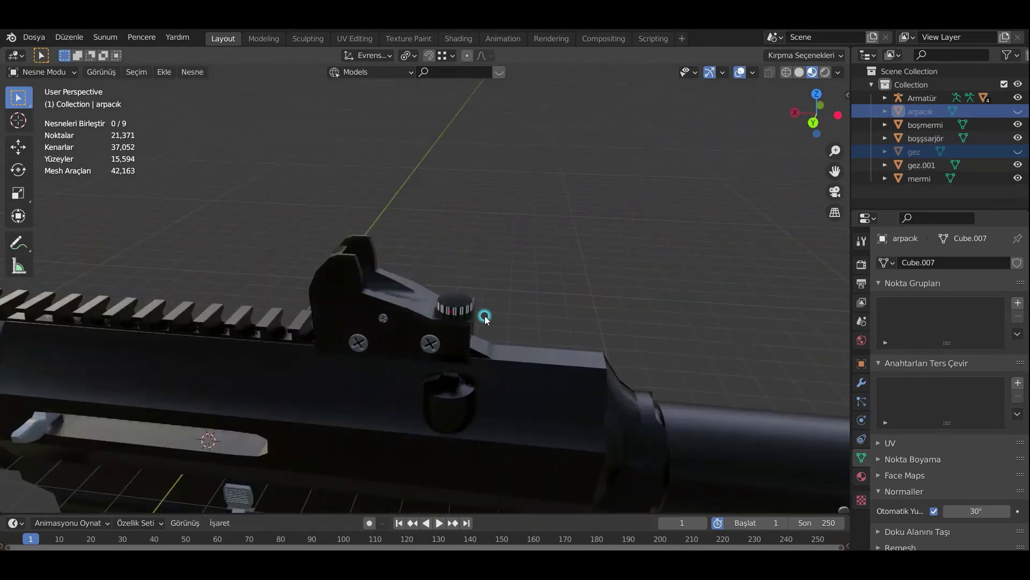
pyautogui.scroll(3, 525, 350)
pyautogui.scroll(3, 592, 374)
pyautogui.moveTo(613, 376)
pyautogui.mouseDown(button='middle')
pyautogui.moveTo(390, 337)
pyautogui.moveTo(559, 361)
pyautogui.moveTo(540, 325)
pyautogui.moveTo(445, 374)
pyautogui.moveTo(428, 361)
pyautogui.moveTo(588, 388)
pyautogui.moveTo(284, 301)
pyautogui.moveTo(506, 423)
pyautogui.mouseUp(button='middle')
pyautogui.scroll(-1, 445, 375)
pyautogui.scroll(-6, 543, 323)
pyautogui.moveTo(571, 444)
pyautogui.keyDown('shift'); pyautogui.mouseDown(button='middle')
pyautogui.moveTo(507, 312)
pyautogui.moveTo(467, 349)
pyautogui.mouseUp(button='middle'); pyautogui.keyUp('shift')
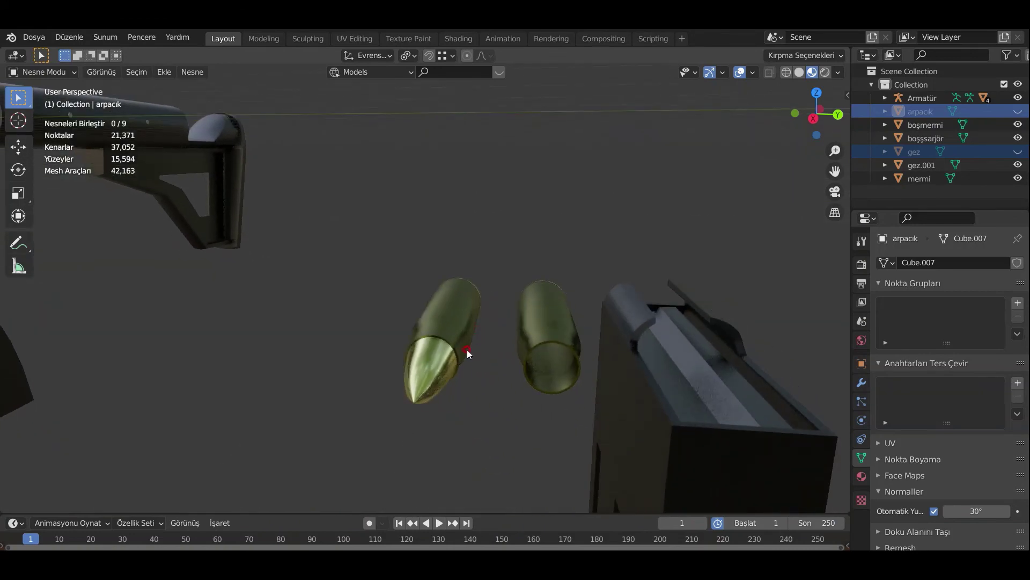
pyautogui.click(467, 350)
pyautogui.moveTo(501, 424)
pyautogui.mouseDown(button='middle')
pyautogui.moveTo(482, 413)
pyautogui.moveTo(427, 329)
pyautogui.mouseUp(button='middle')
pyautogui.click(427, 329)
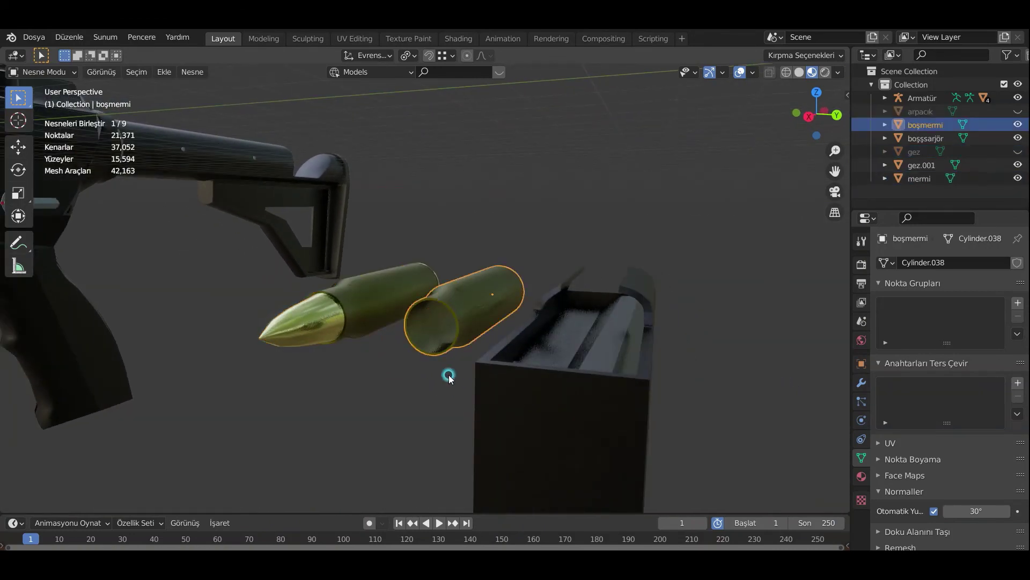
pyautogui.moveTo(449, 375); pyautogui.dragTo(427, 393, button='middle')
pyautogui.scroll(-1, 472, 395)
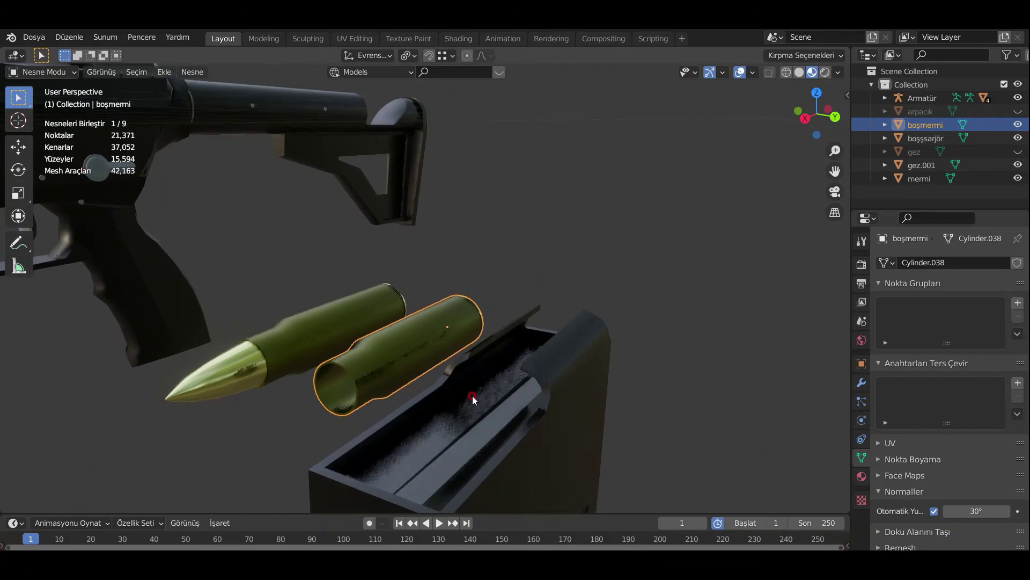
pyautogui.scroll(-2, 473, 395)
pyautogui.click(471, 373)
pyautogui.scroll(-2, 467, 370)
pyautogui.scroll(-3, 459, 371)
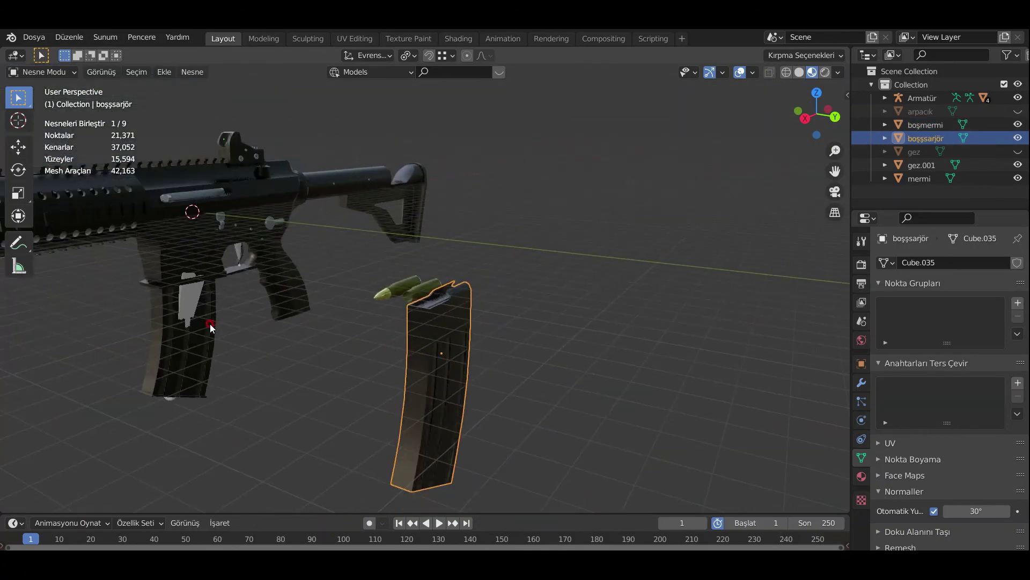